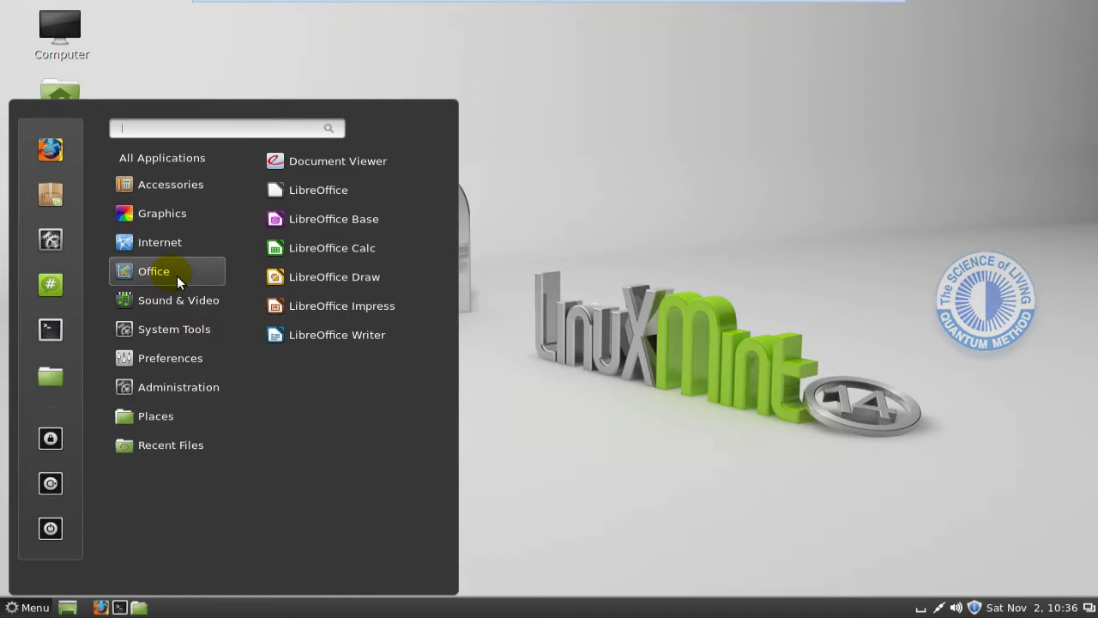
# Launch LibreOffice Base and choose to create a new database in the Database Wizard.
pyautogui.click(399, 223)
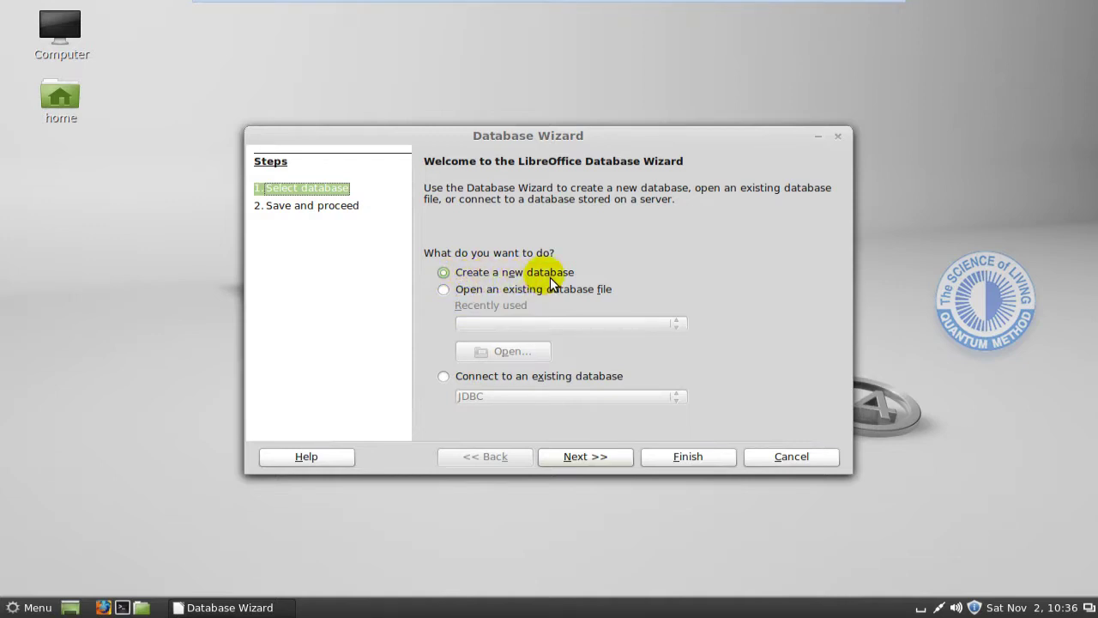
pyautogui.click(448, 274)
pyautogui.click(446, 292)
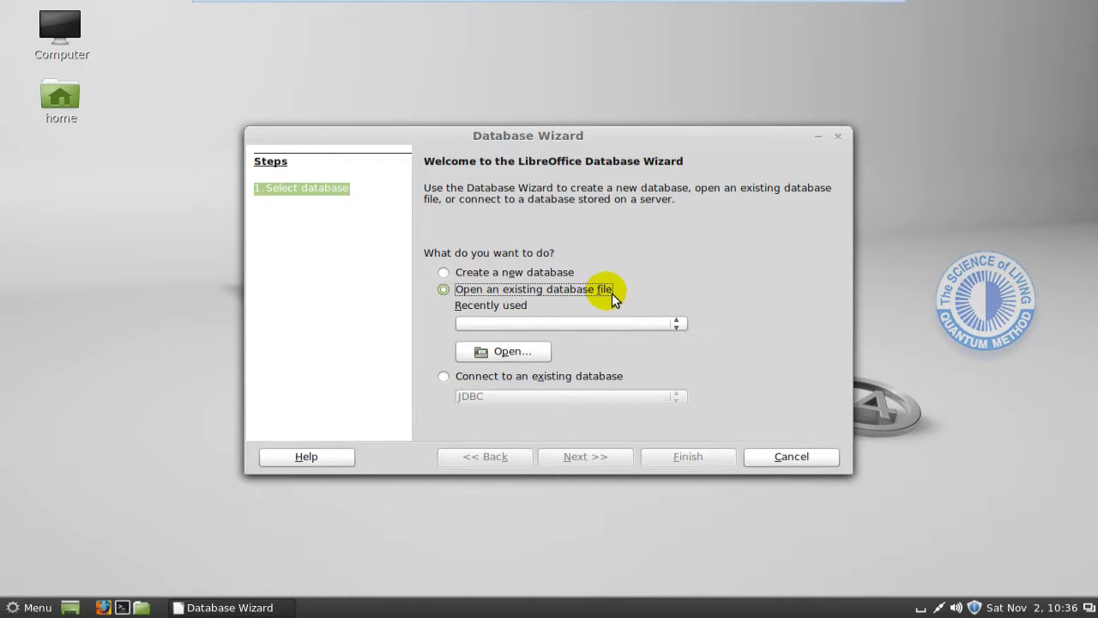
pyautogui.click(457, 290)
pyautogui.click(483, 322)
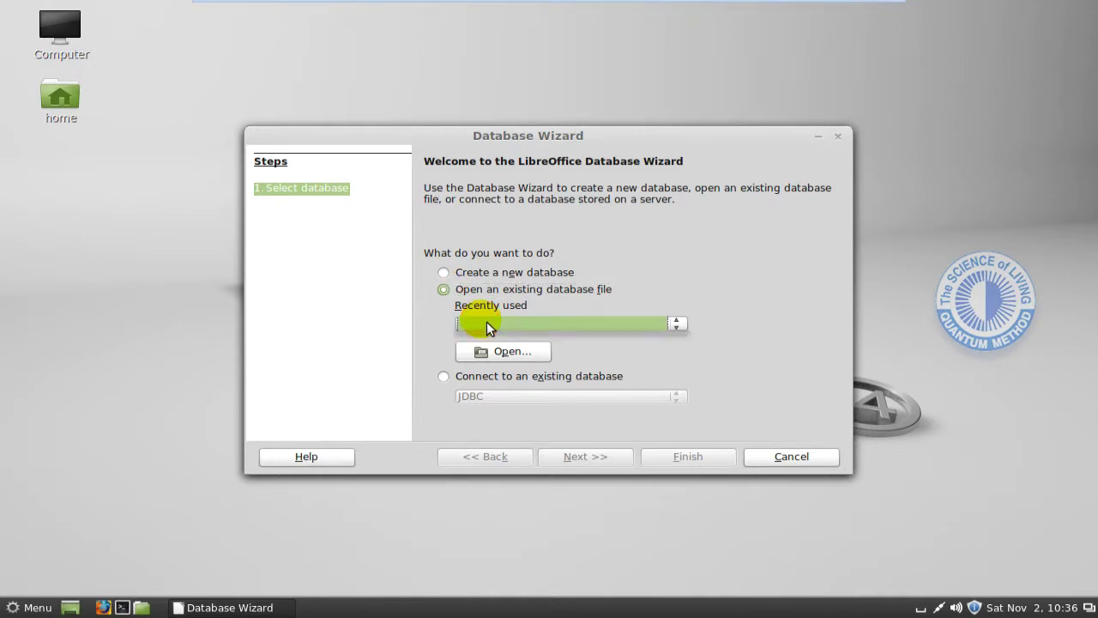
pyautogui.click(444, 378)
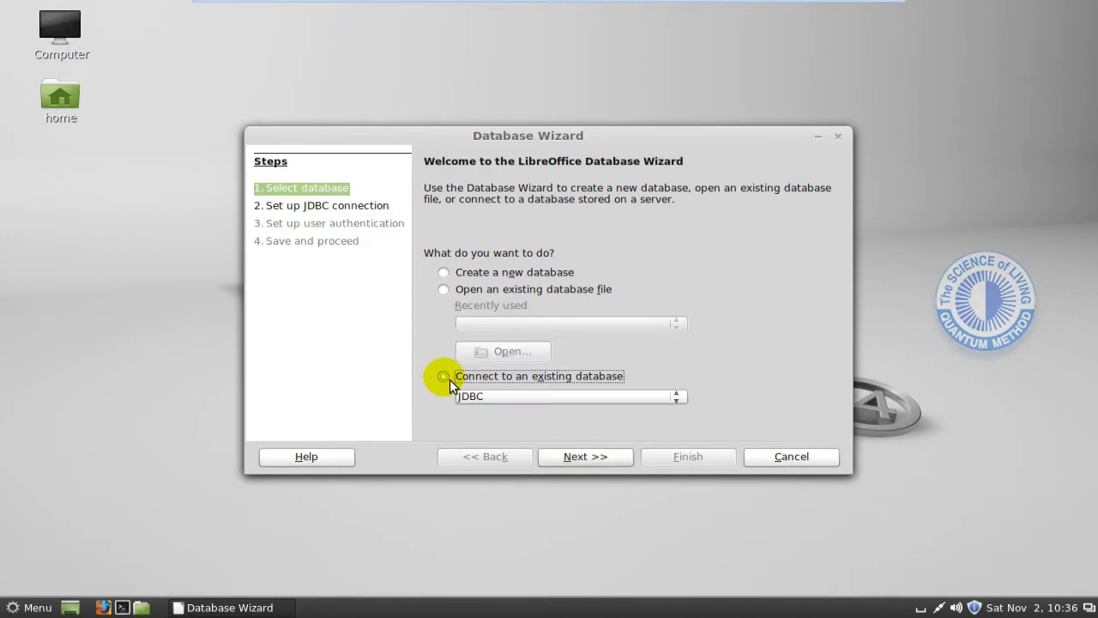
pyautogui.click(593, 398)
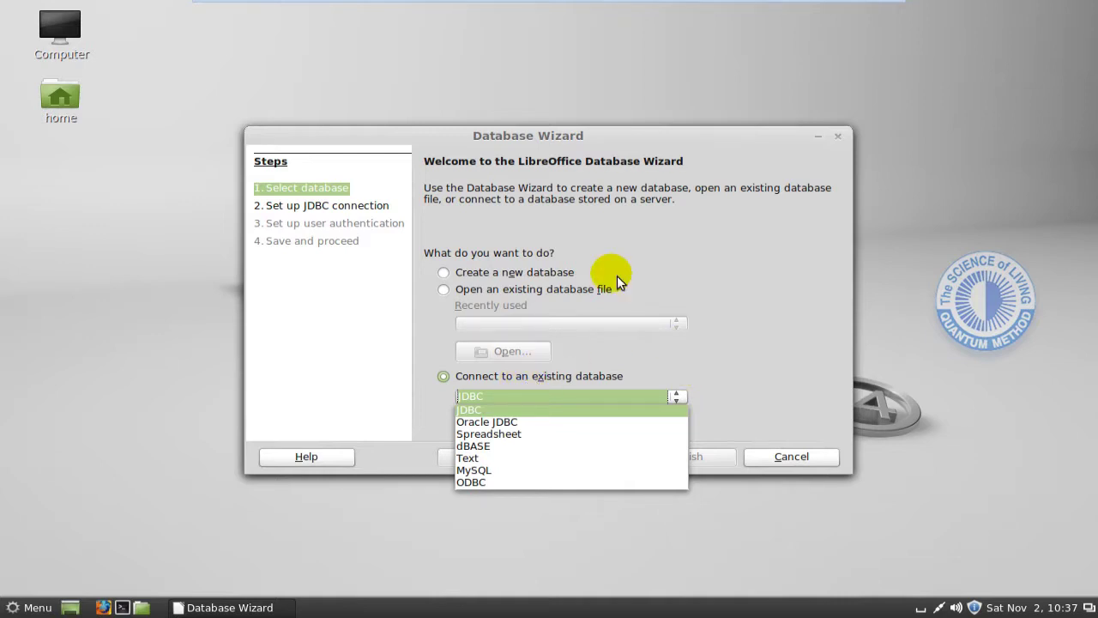
pyautogui.click(447, 281)
# Create a new database that is not registered in LibreOffice and finish the wizard.
pyautogui.click(444, 273)
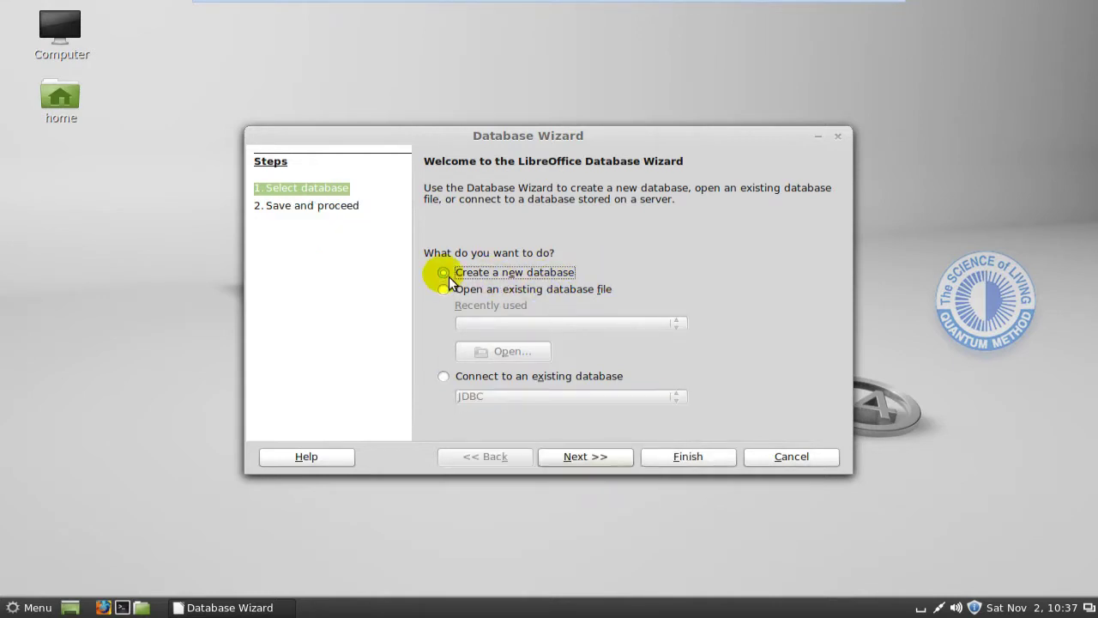
pyautogui.click(597, 459)
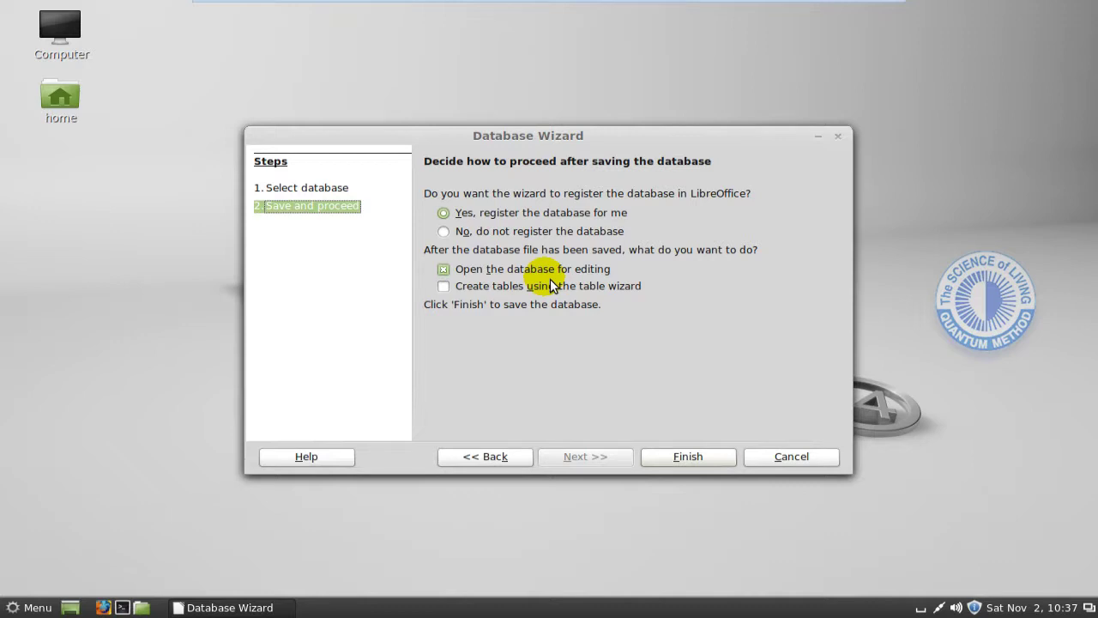
pyautogui.click(445, 232)
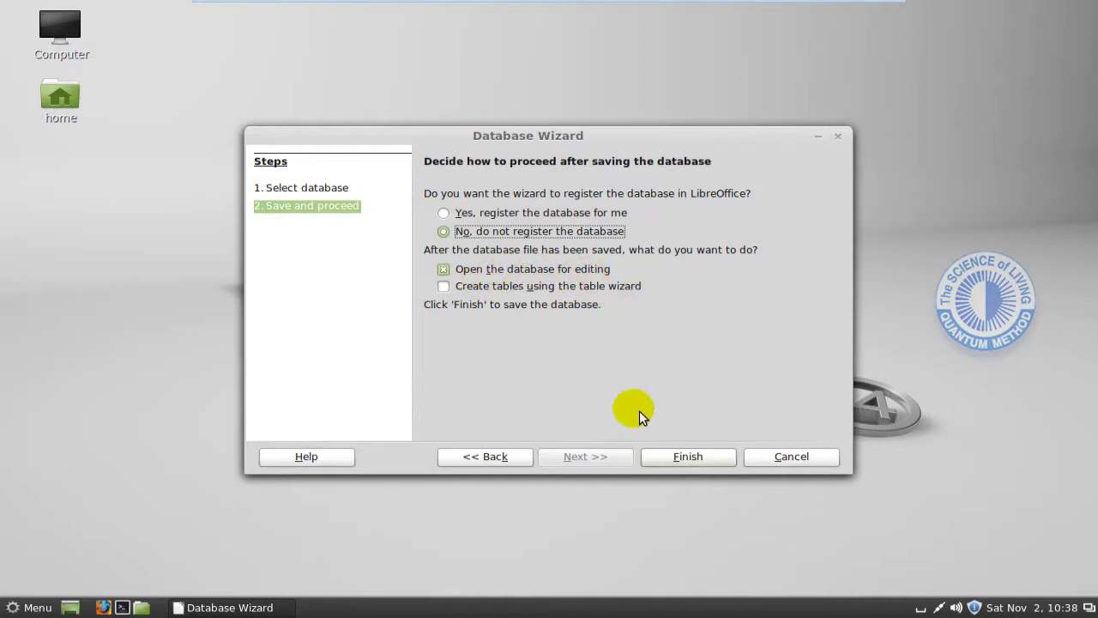
pyautogui.click(702, 459)
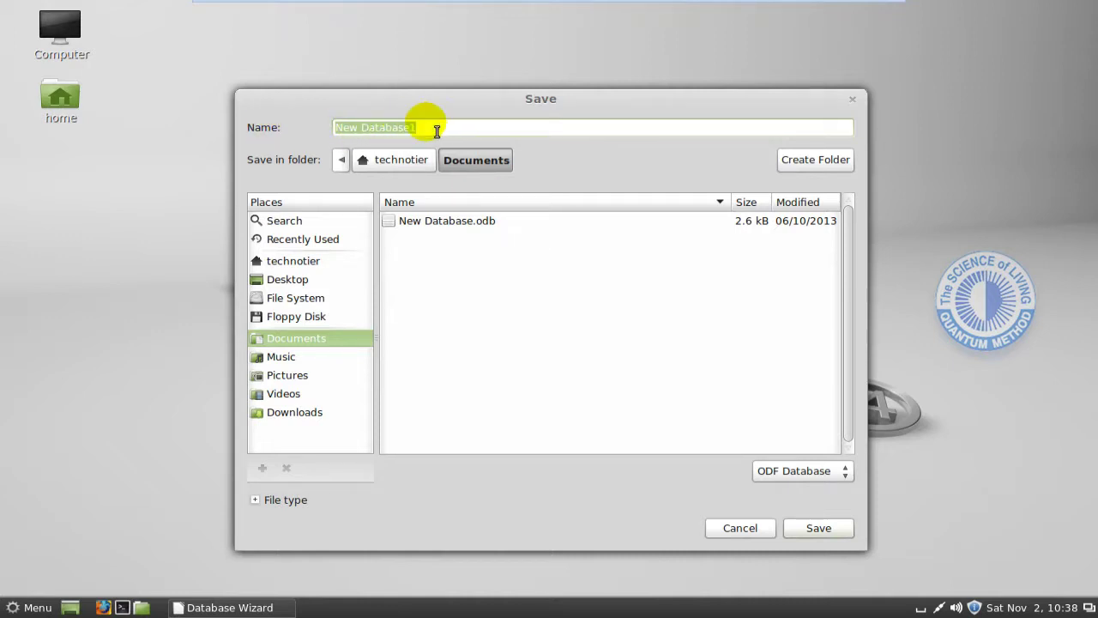
# Save the database as personal_contact in the base folder inside Office_Doc, and maximize its window.
pyautogui.write('pe')
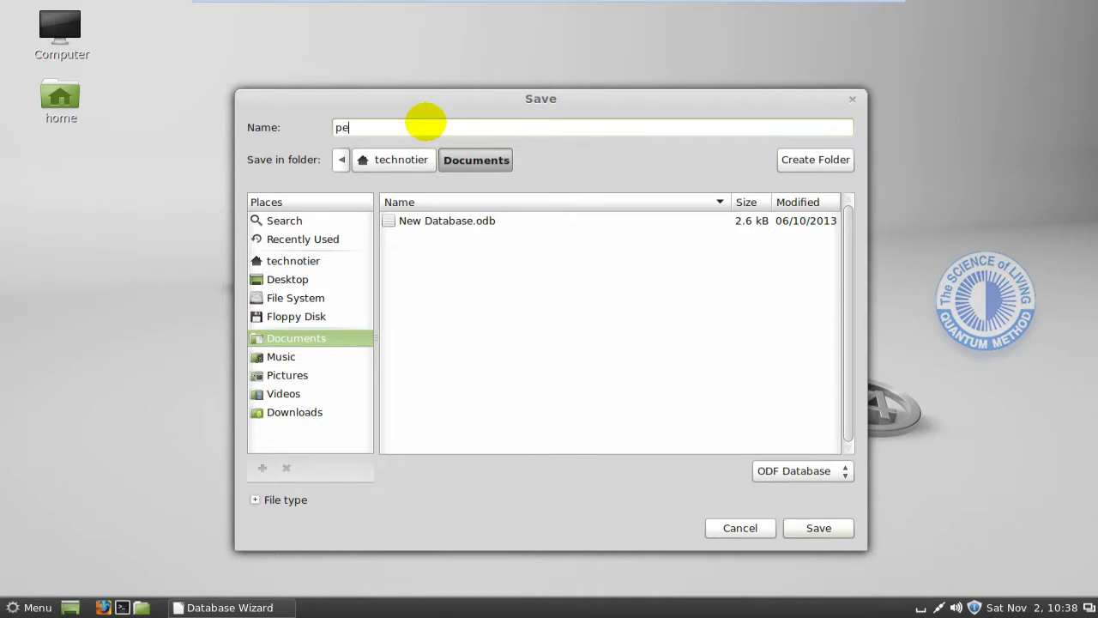
pyautogui.write('rsonal_contact')
pyautogui.click(400, 162)
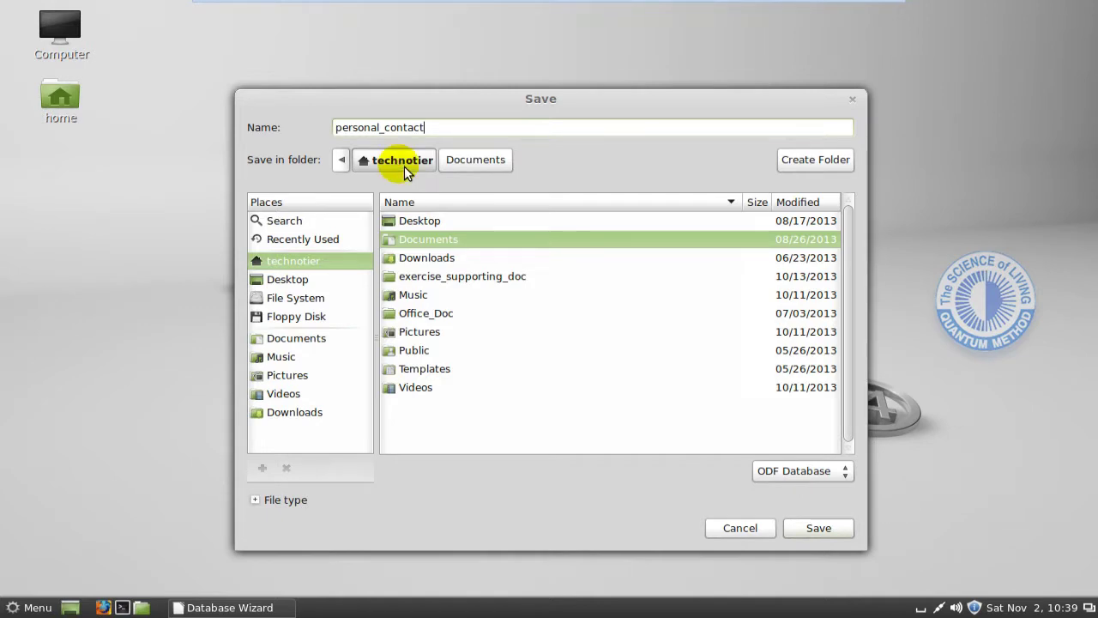
pyautogui.doubleClick(439, 316)
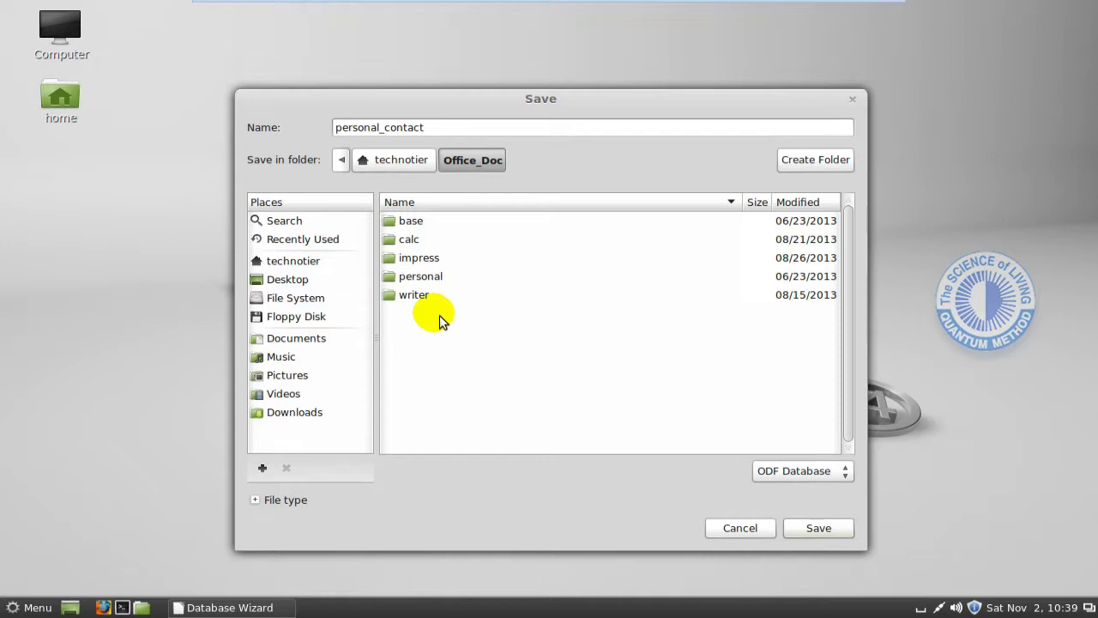
pyautogui.doubleClick(418, 226)
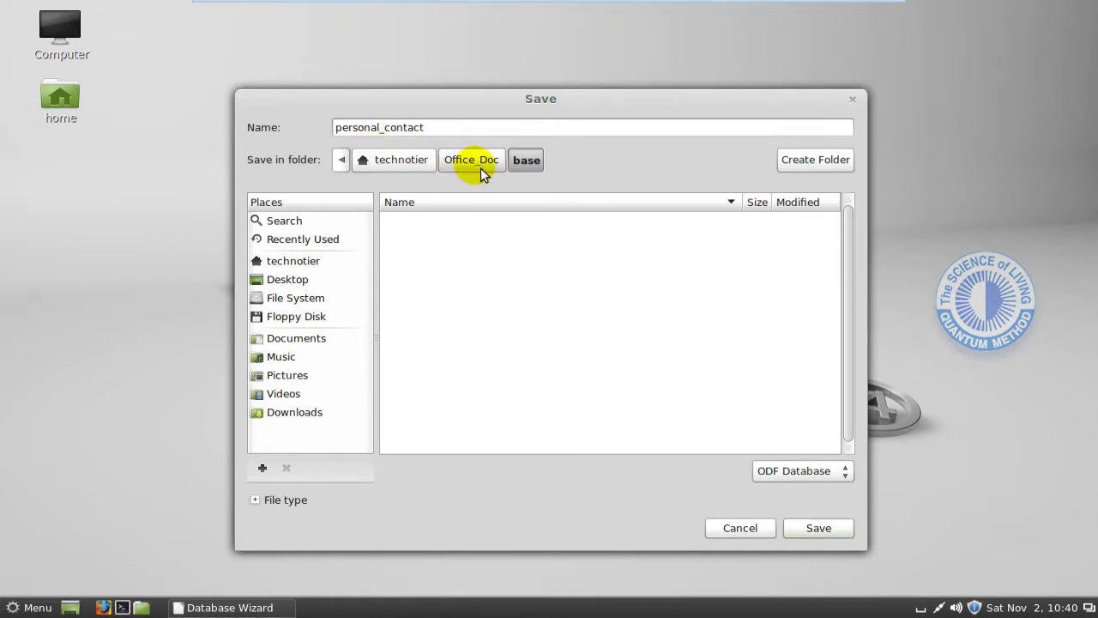
pyautogui.click(819, 527)
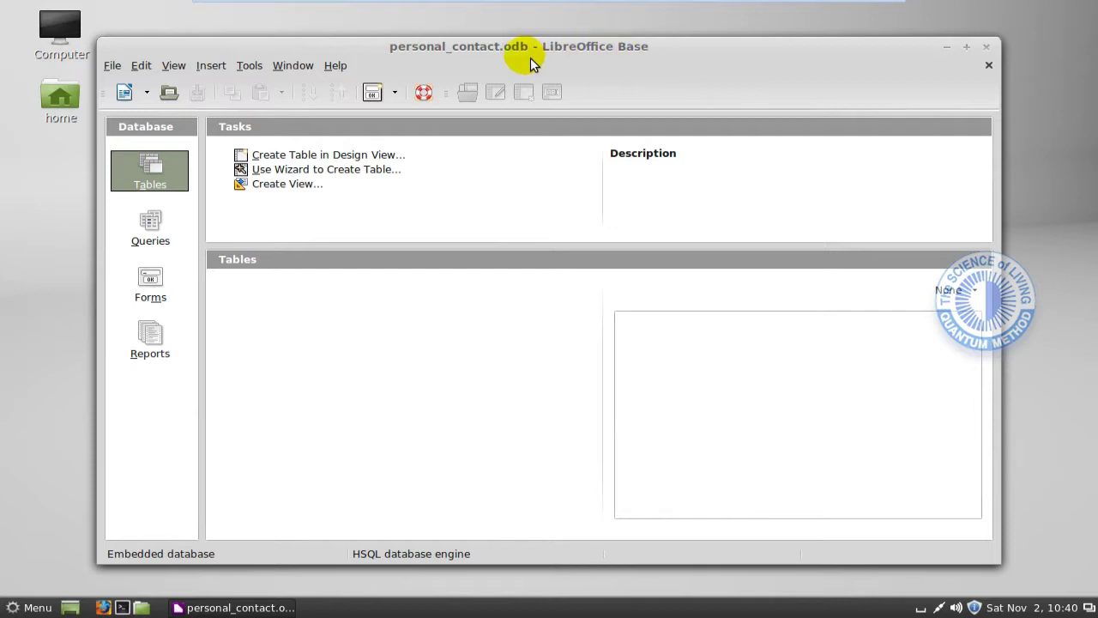
pyautogui.click(967, 48)
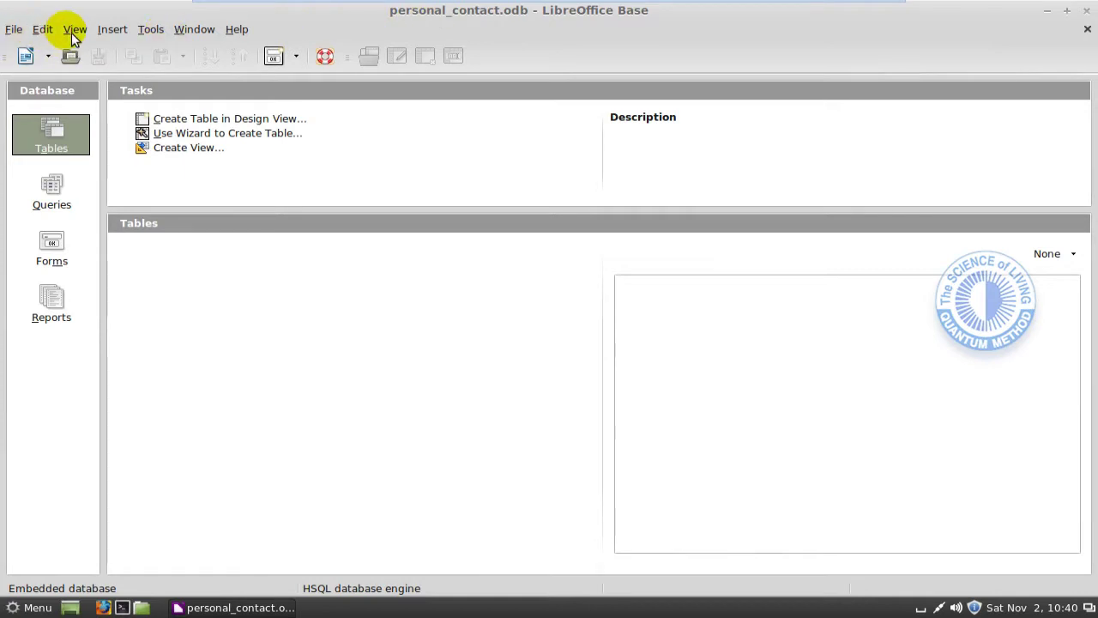
# Examine the database window's available commands and its Queries, Forms, Reports and Tables sections.
pyautogui.click(15, 33)
pyautogui.moveTo(49, 35)
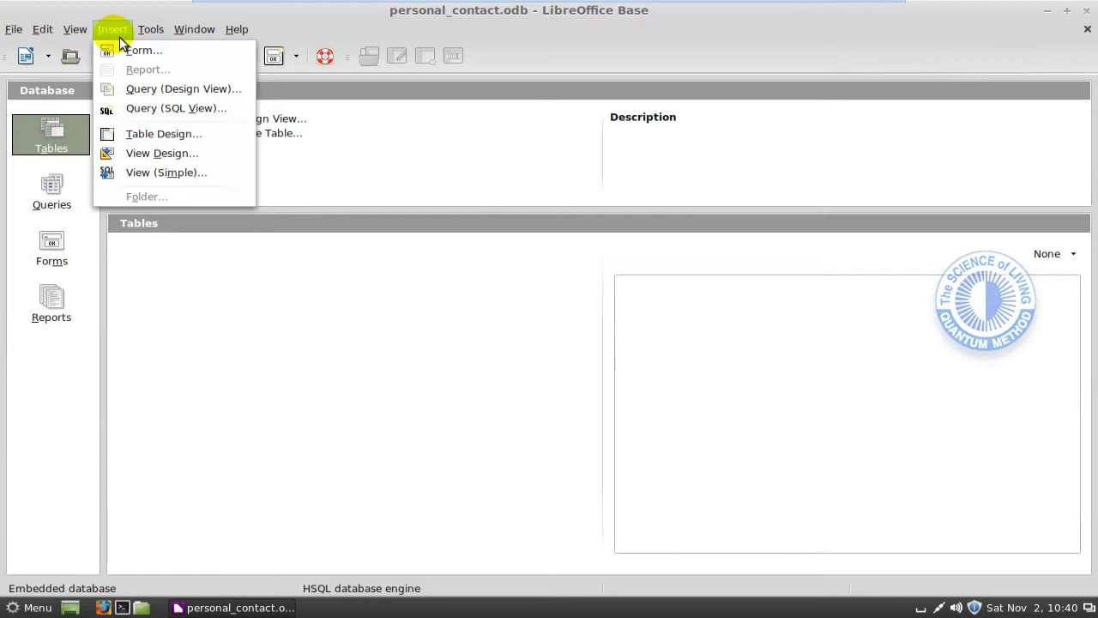
pyautogui.moveTo(160, 41)
pyautogui.moveTo(209, 41)
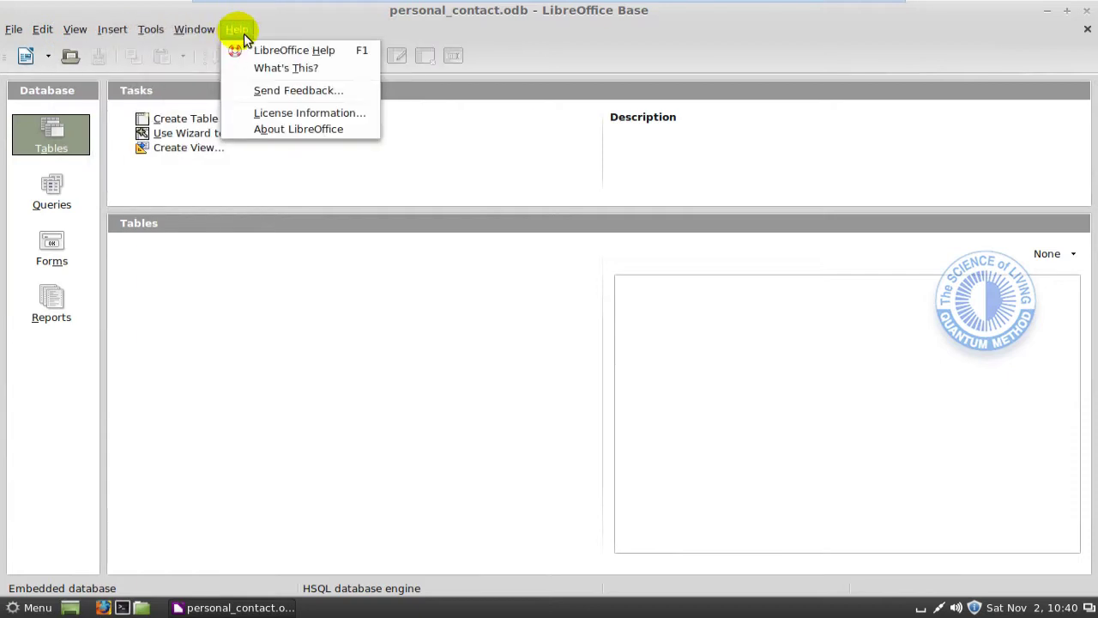
pyautogui.moveTo(242, 34)
pyautogui.click(309, 31)
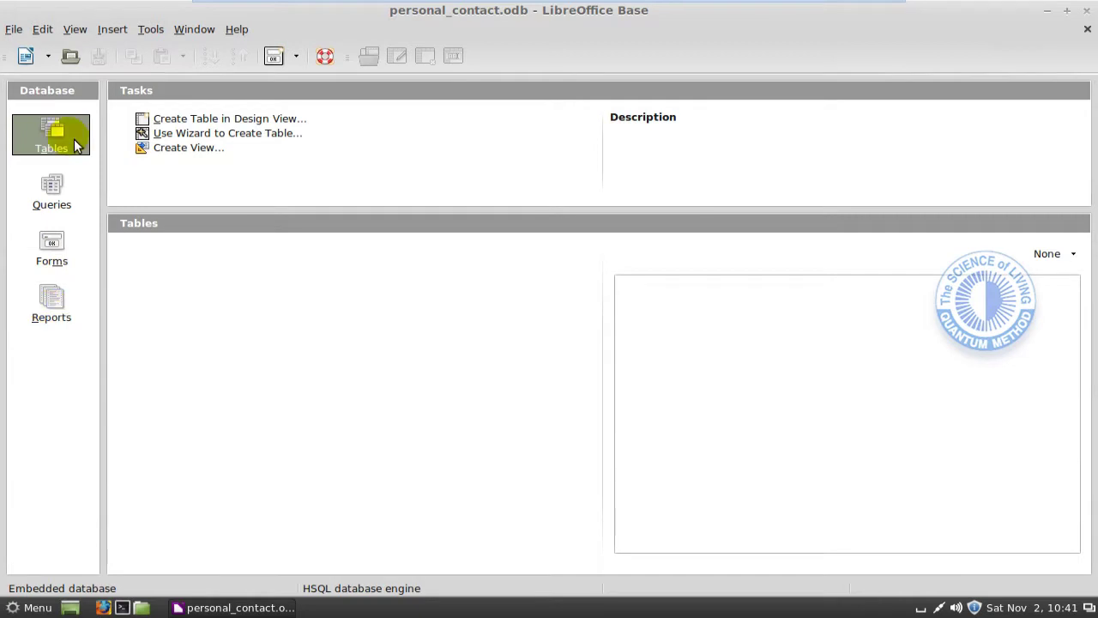
pyautogui.click(51, 193)
pyautogui.click(52, 250)
pyautogui.click(60, 301)
pyautogui.click(24, 155)
pyautogui.click(67, 150)
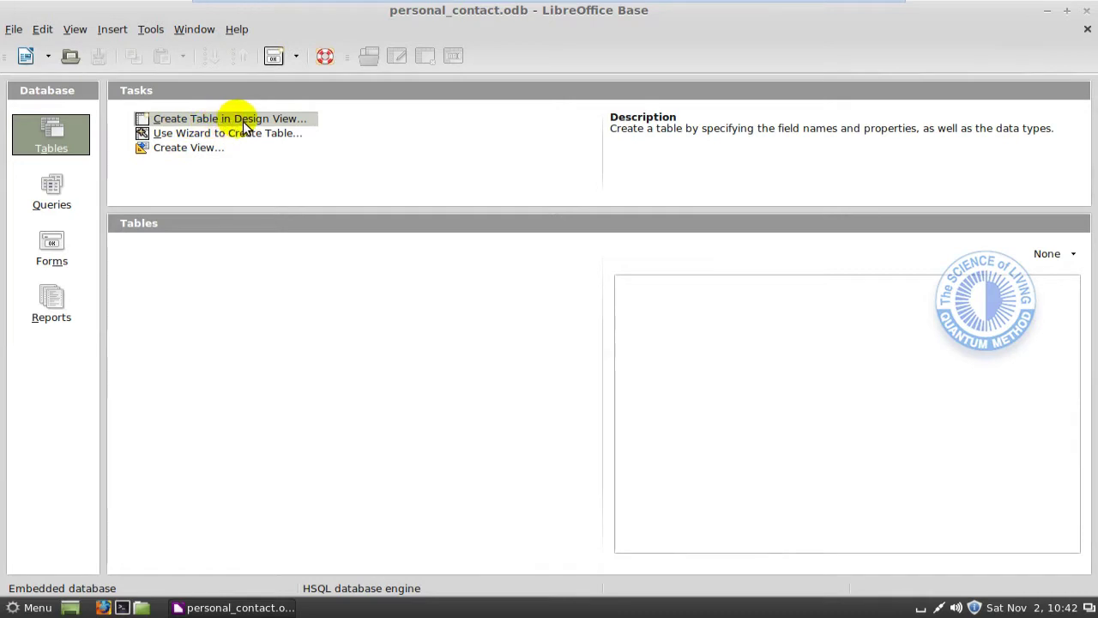
# Start a new table in Design View, maximize it, and add the fields Searal No and Birth Date.
pyautogui.click(243, 120)
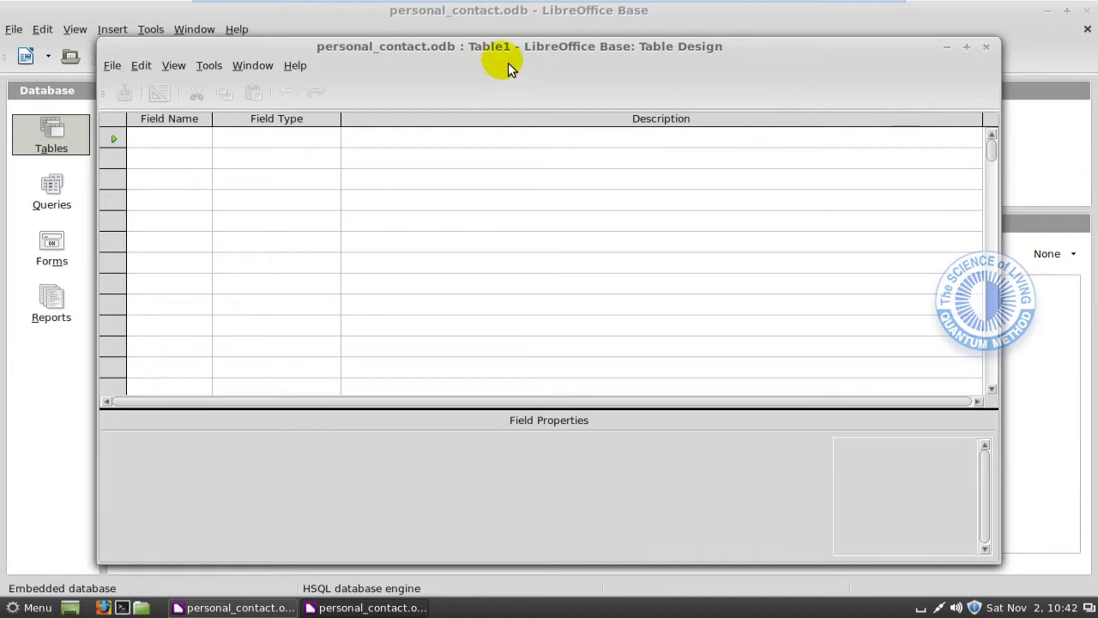
pyautogui.click(974, 51)
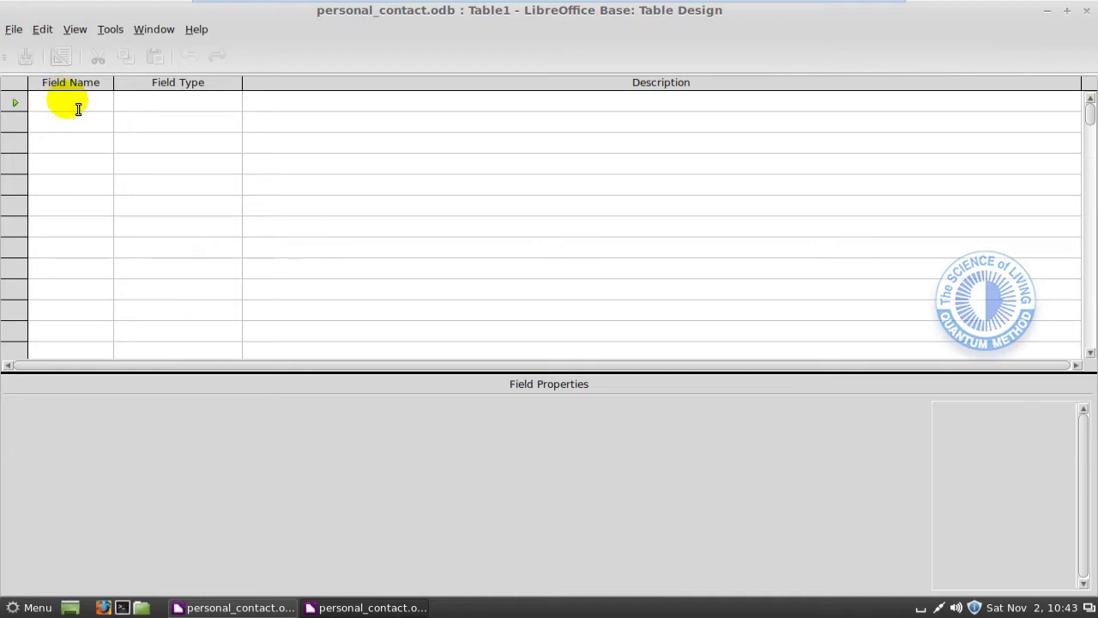
pyautogui.write('S')
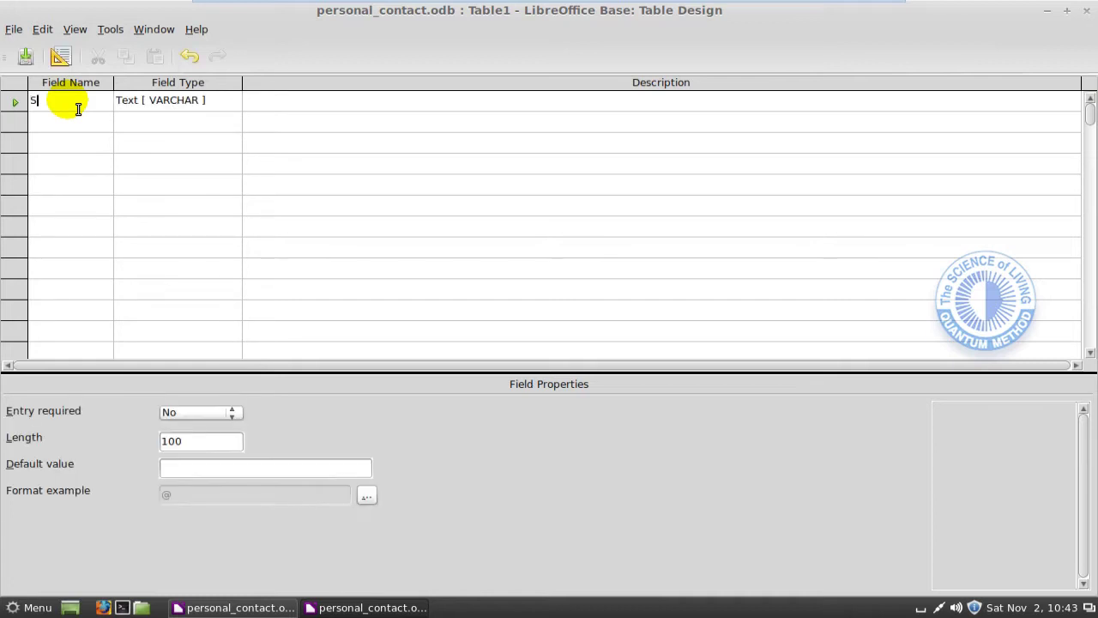
pyautogui.write('earal No')
pyautogui.click(88, 129)
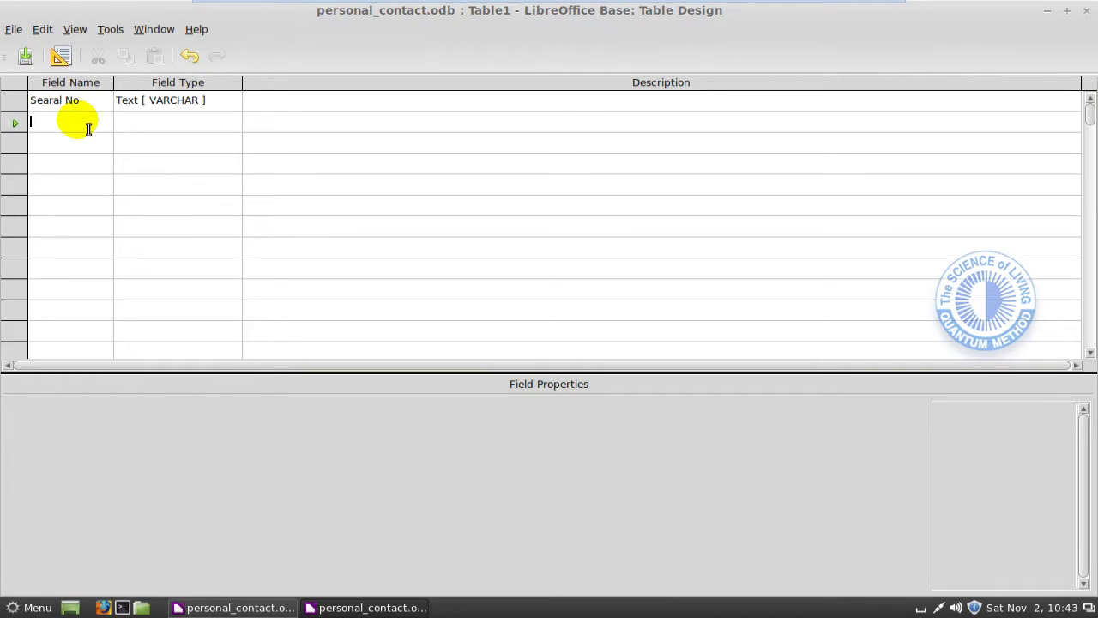
pyautogui.write('B')
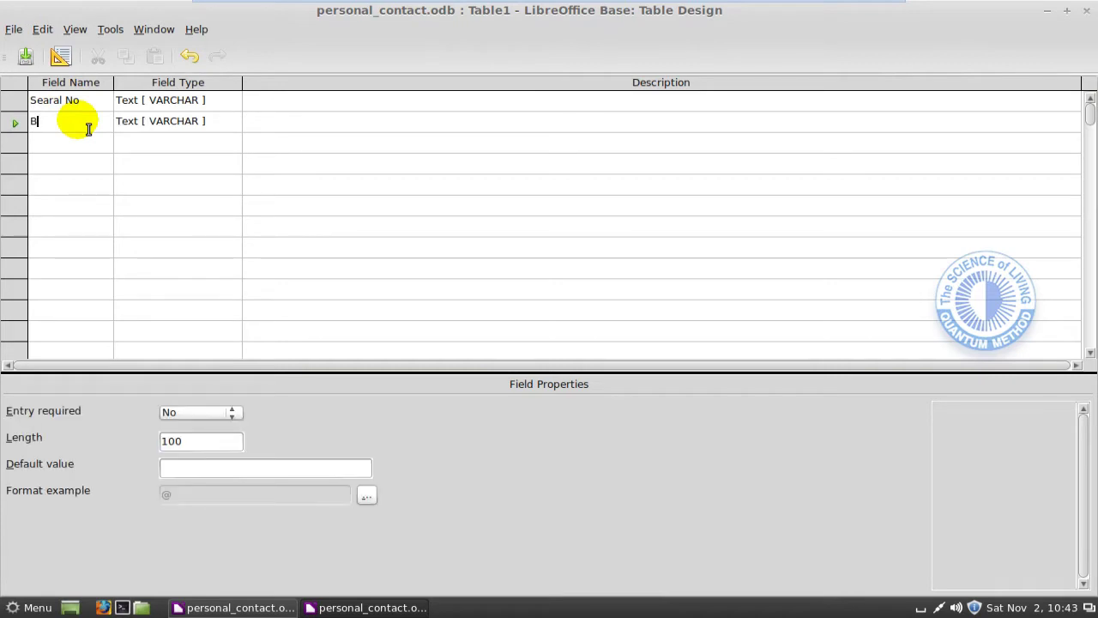
pyautogui.write('irth Date')
# Add the fields Contact Name and Address below Birth Date in the table design.
pyautogui.click(93, 144)
pyautogui.write('C')
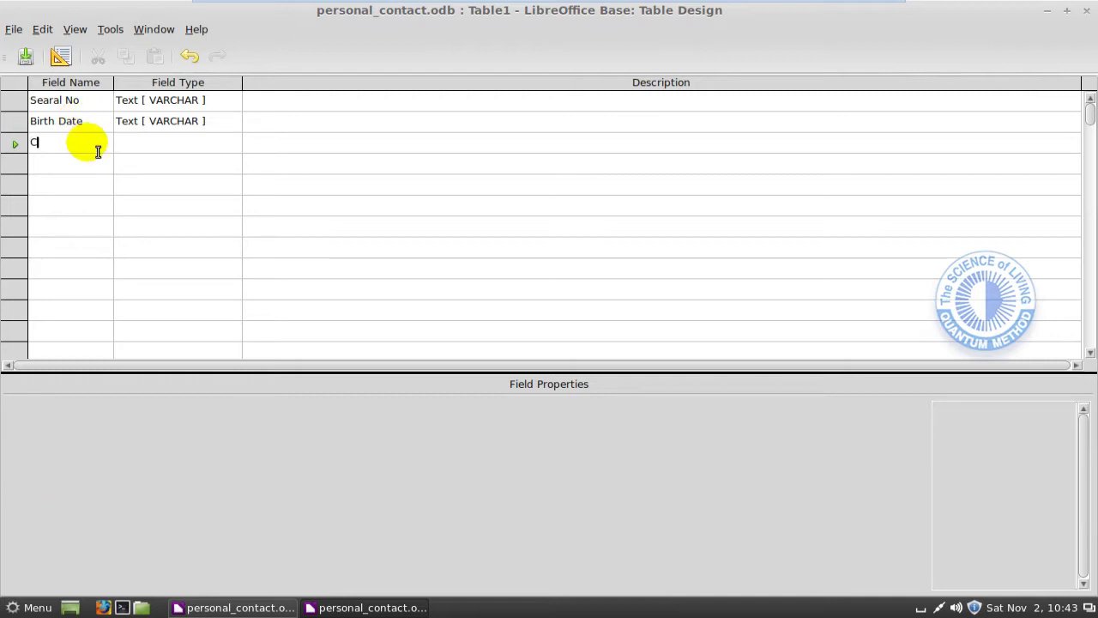
pyautogui.write('ontac')
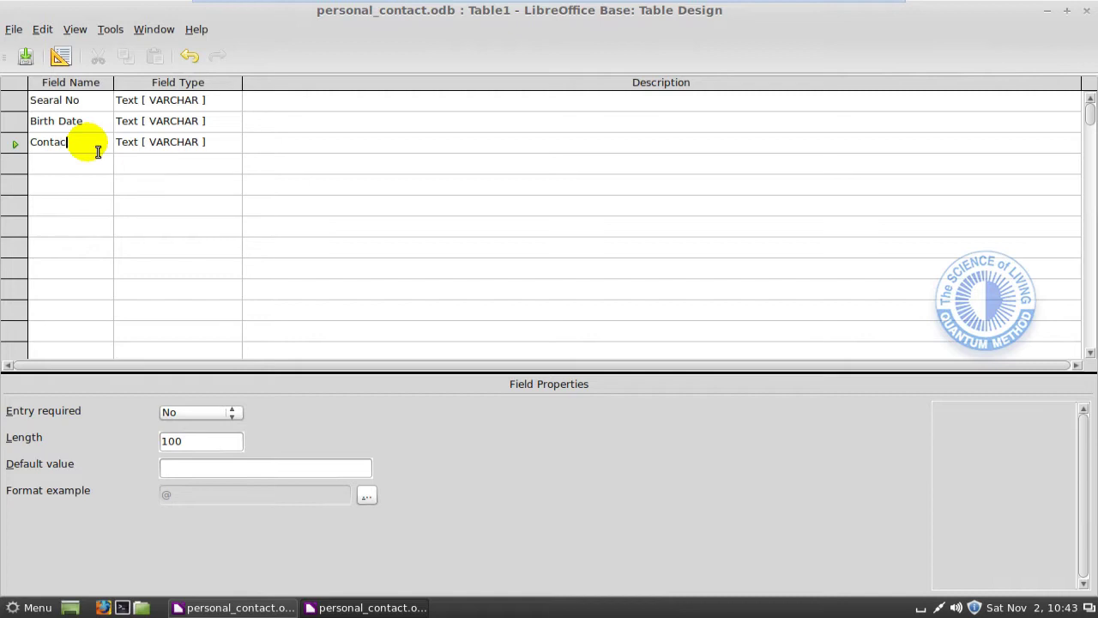
pyautogui.write('t Name')
pyautogui.click(62, 166)
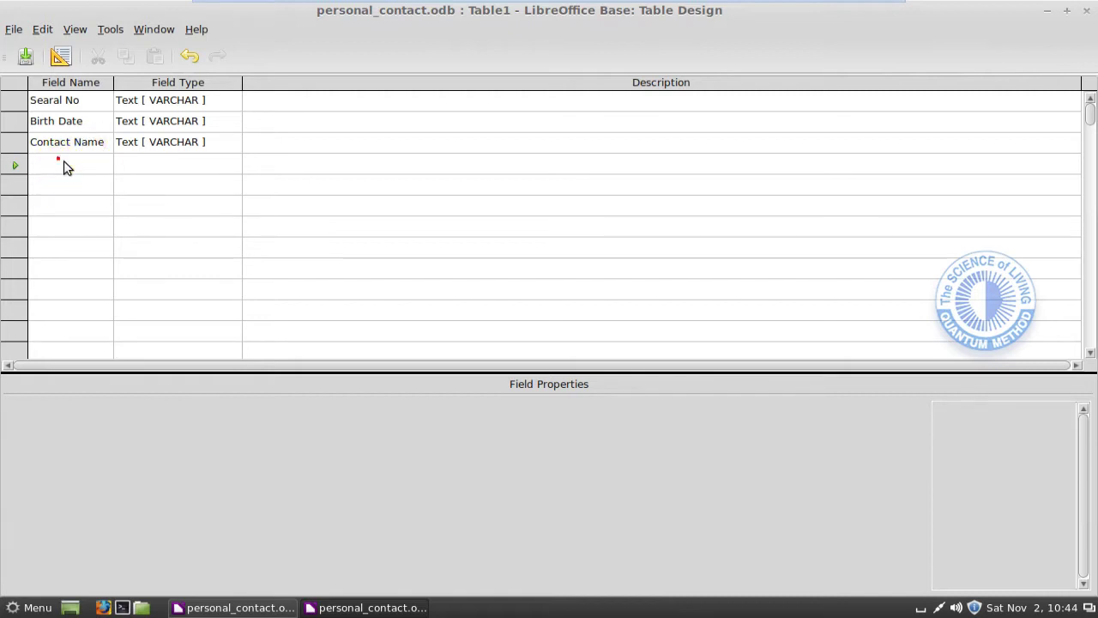
pyautogui.write('Address')
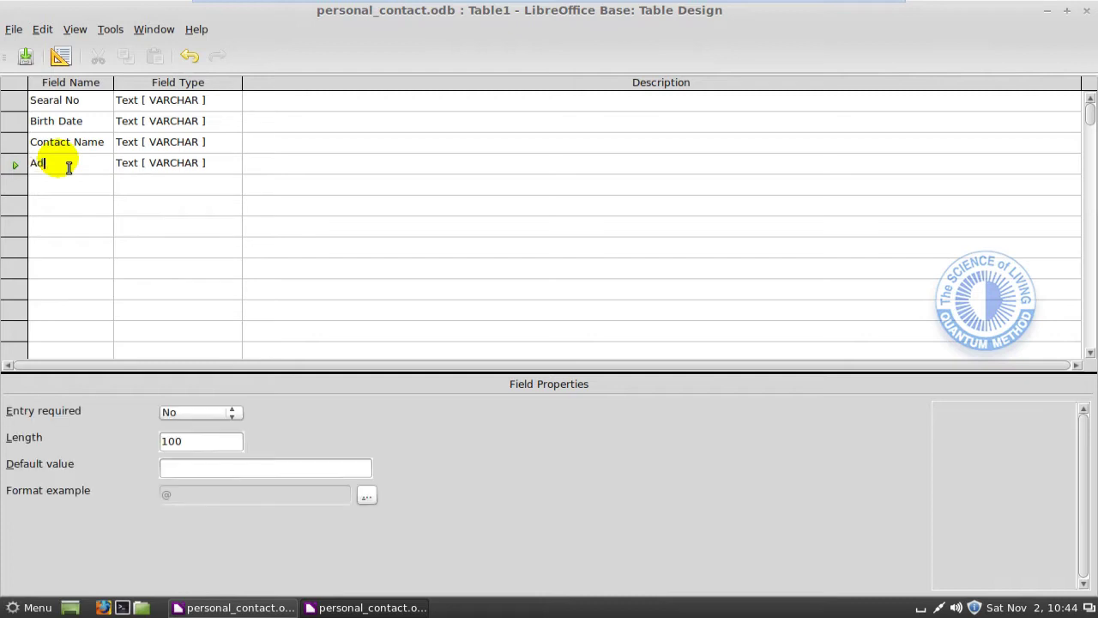
# Add the fields Phone No, Profession and Remarks below Address in the table design.
pyautogui.click(82, 188)
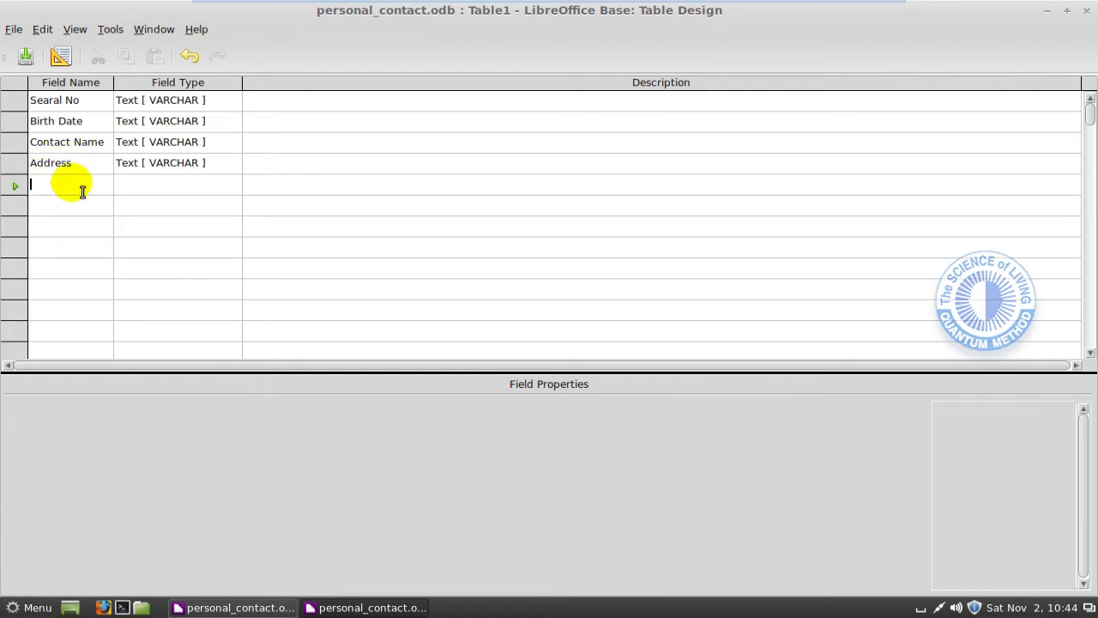
pyautogui.write('P')
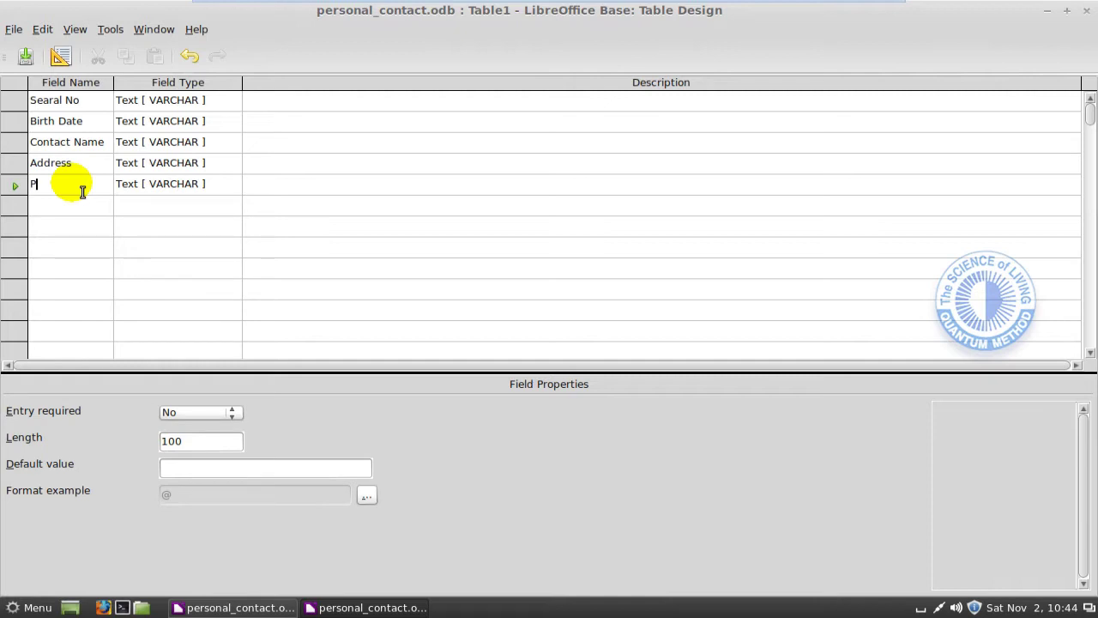
pyautogui.write('hone No')
pyautogui.click(63, 215)
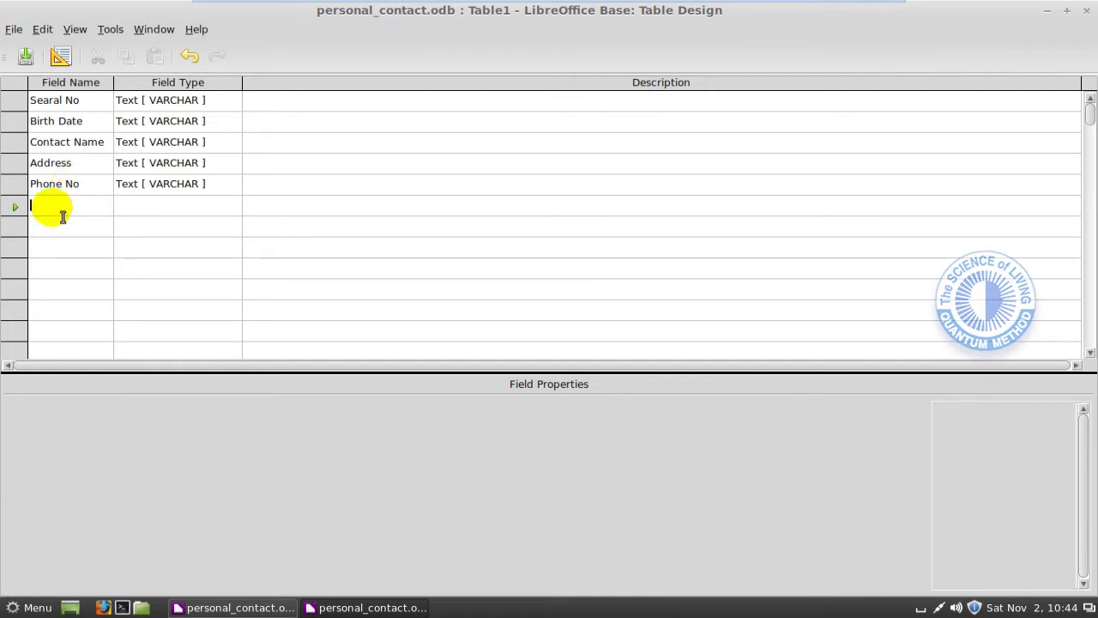
pyautogui.write('Pro')
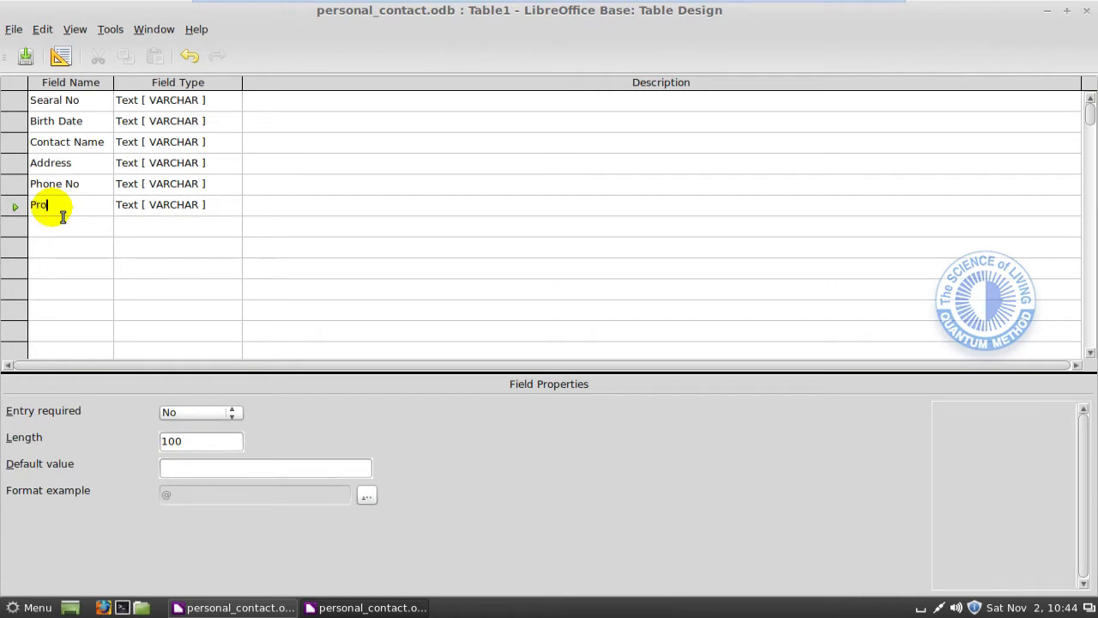
pyautogui.write('fession')
pyautogui.click(66, 229)
pyautogui.write('Re')
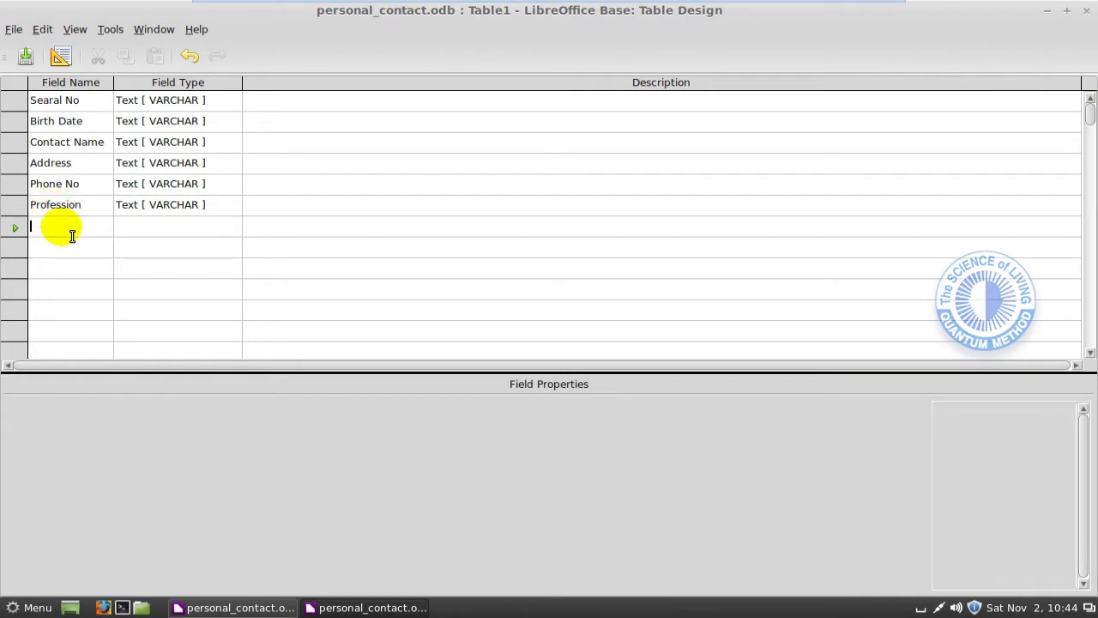
pyautogui.write('ma')
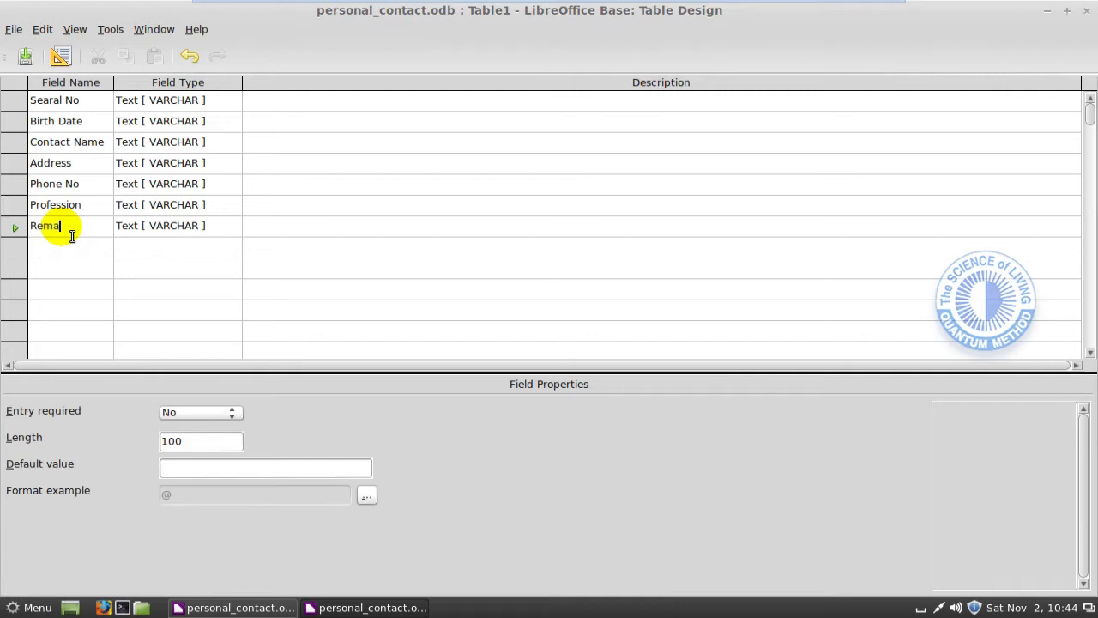
pyautogui.write('rks')
pyautogui.click(83, 254)
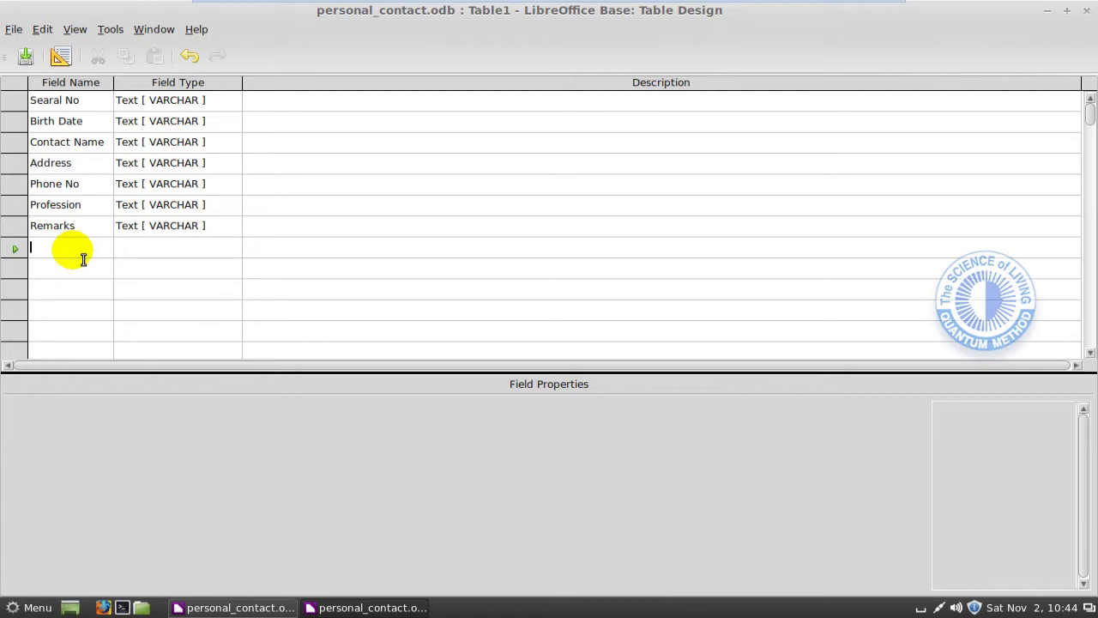
# Add the fields Married and Picture below Remarks in the table design.
pyautogui.write('Ma')
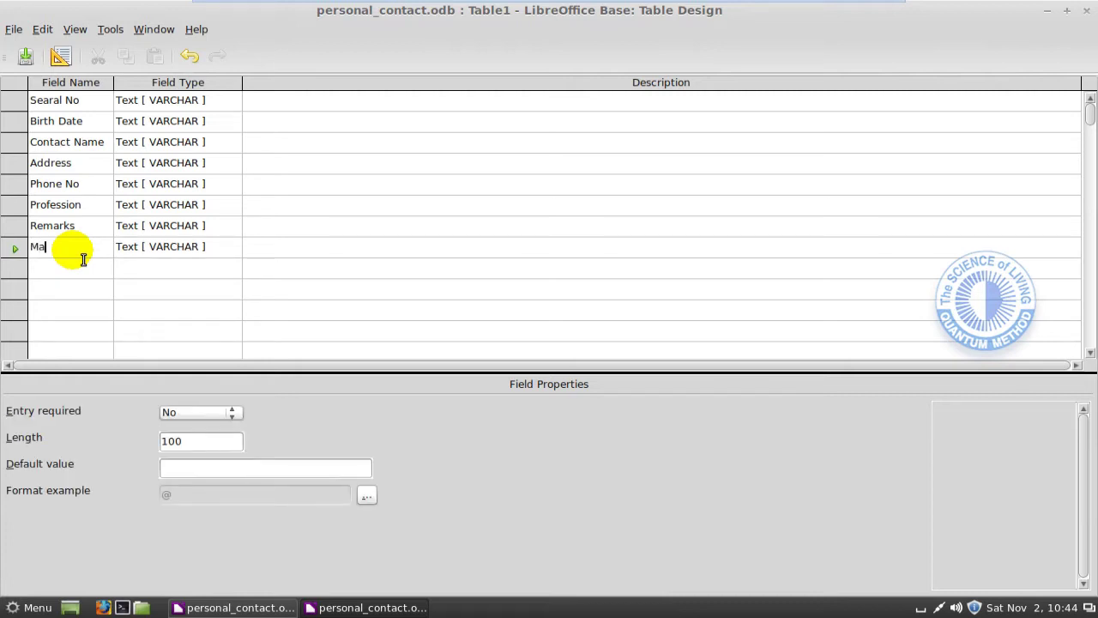
pyautogui.write('rried')
pyautogui.click(83, 270)
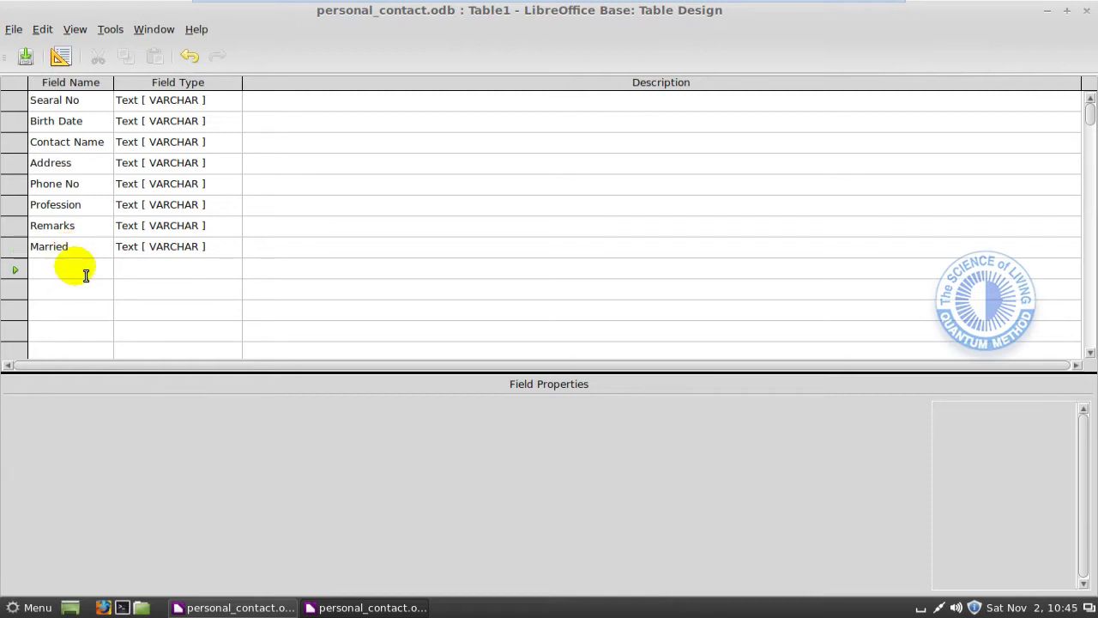
pyautogui.write('Picture')
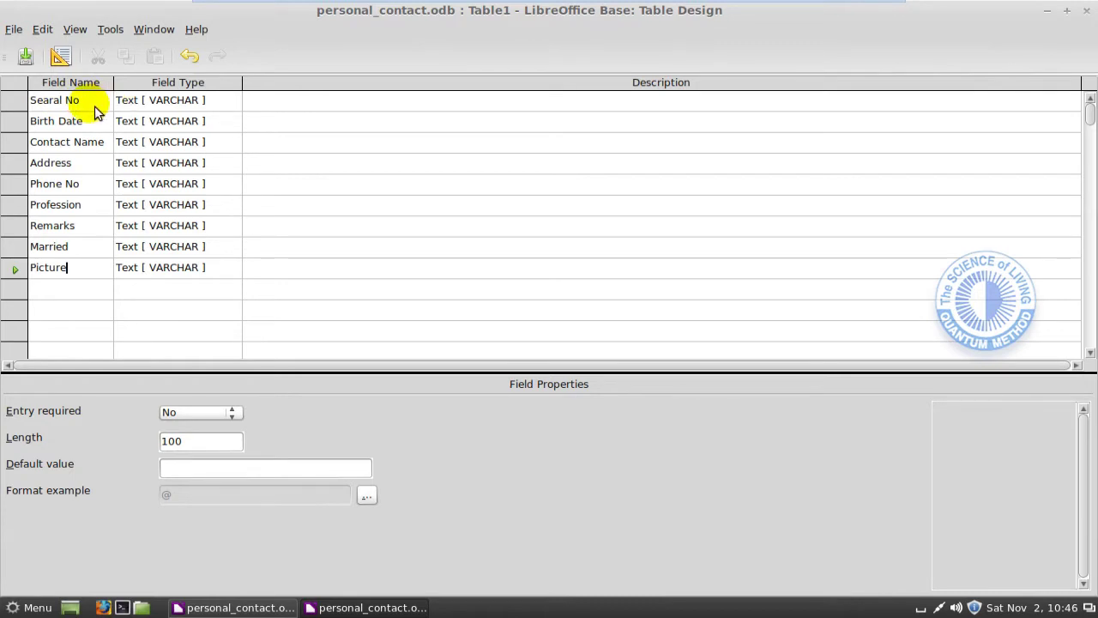
# Keep Searal No as Text [ VARCHAR ] and set the Birth Date field type to Date [ DATE ].
pyautogui.click(144, 104)
pyautogui.click(229, 101)
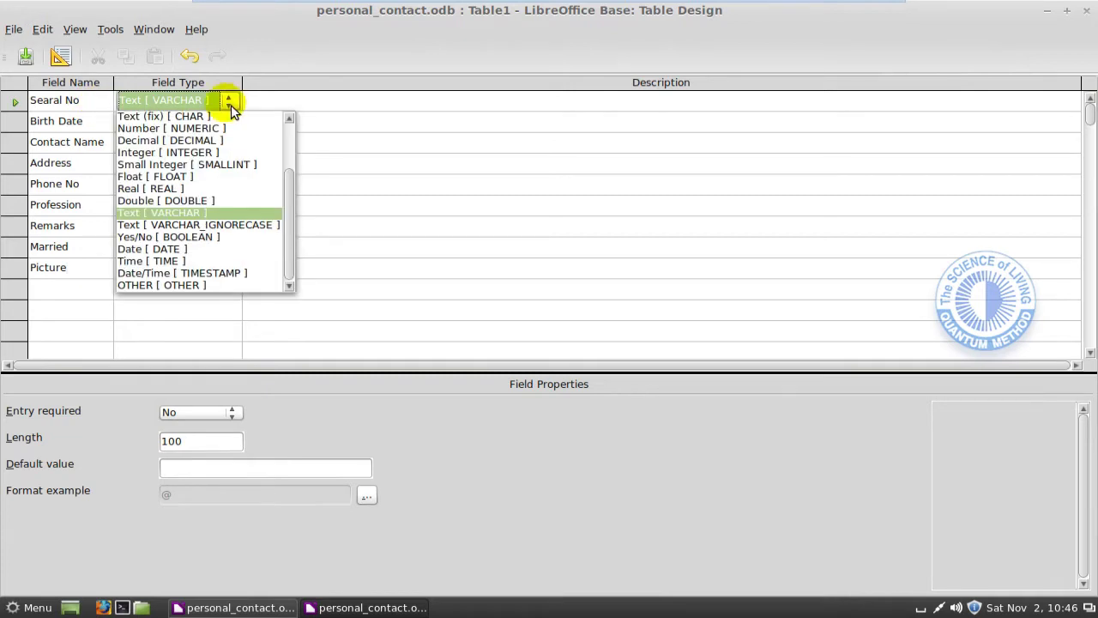
pyautogui.scroll(2, 296, 196)
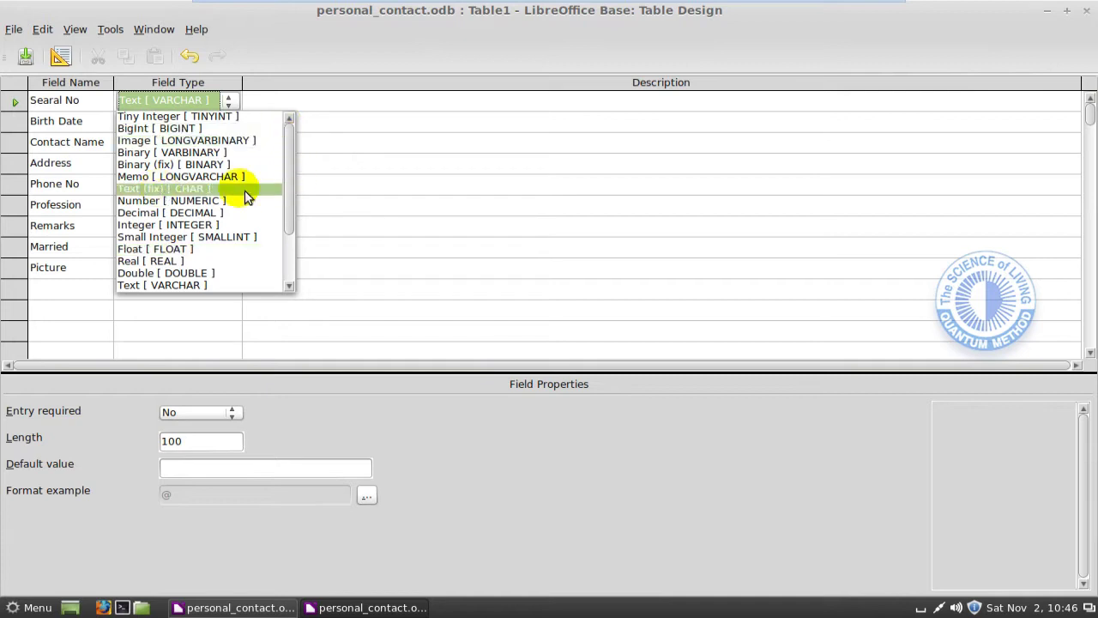
pyautogui.click(203, 287)
pyautogui.click(200, 122)
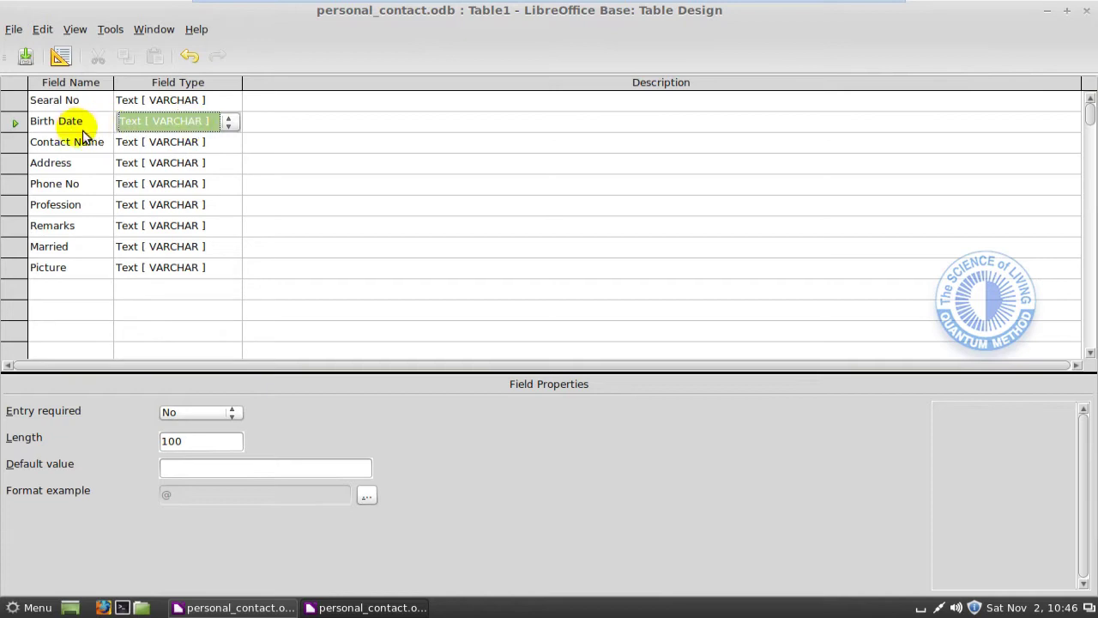
pyautogui.click(239, 125)
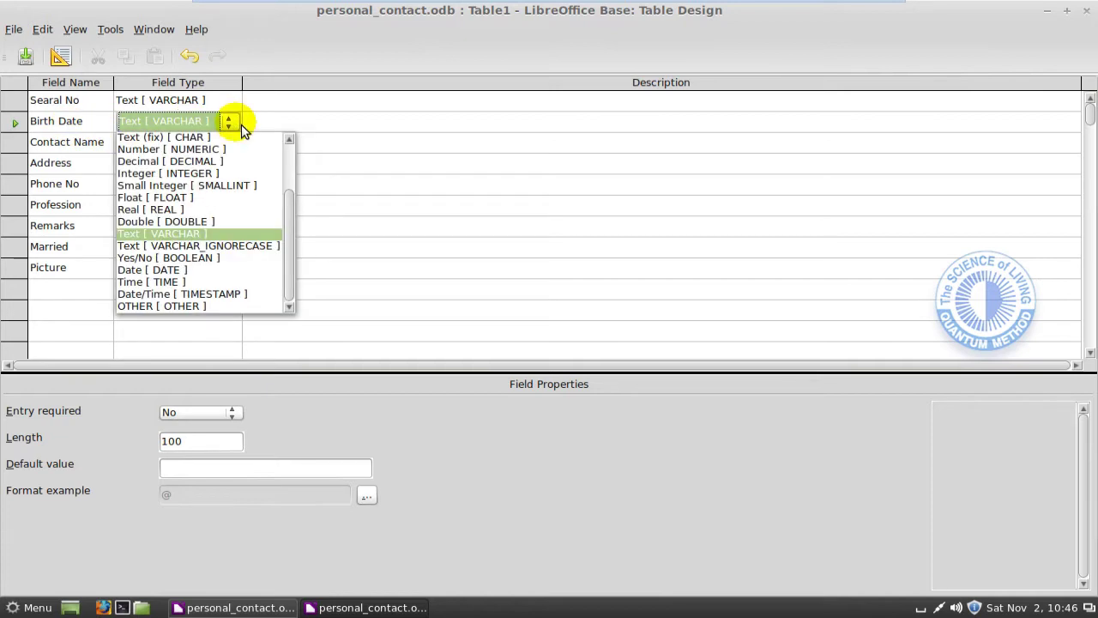
pyautogui.click(163, 274)
# Keep the Text [ VARCHAR ] type for the Contact Name, Address, Phone No and Profession fields.
pyautogui.click(157, 143)
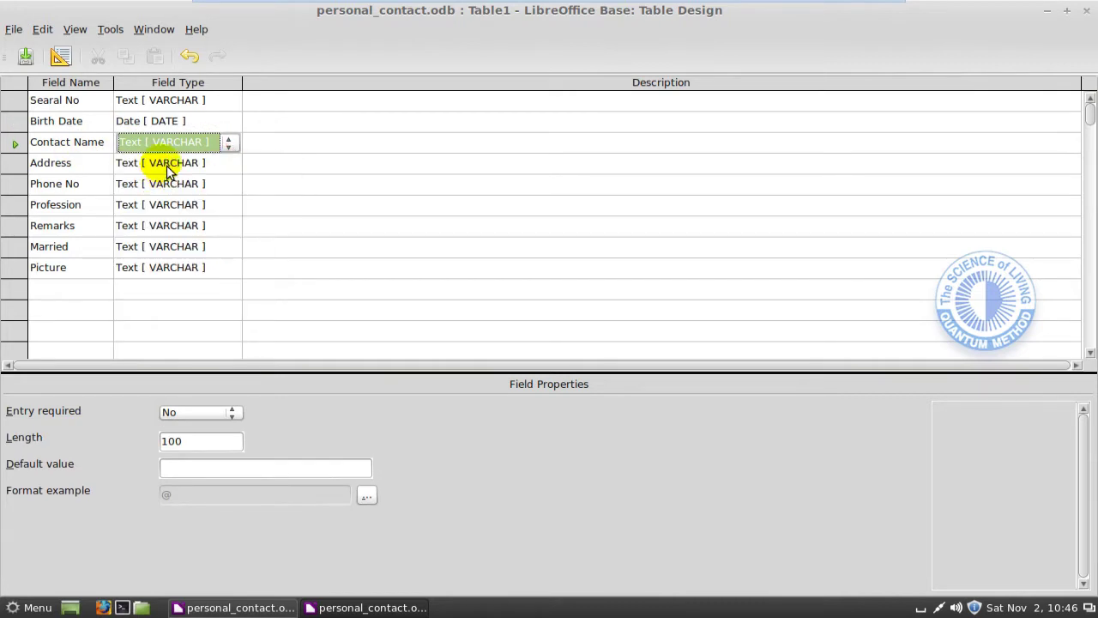
pyautogui.click(163, 165)
pyautogui.click(229, 165)
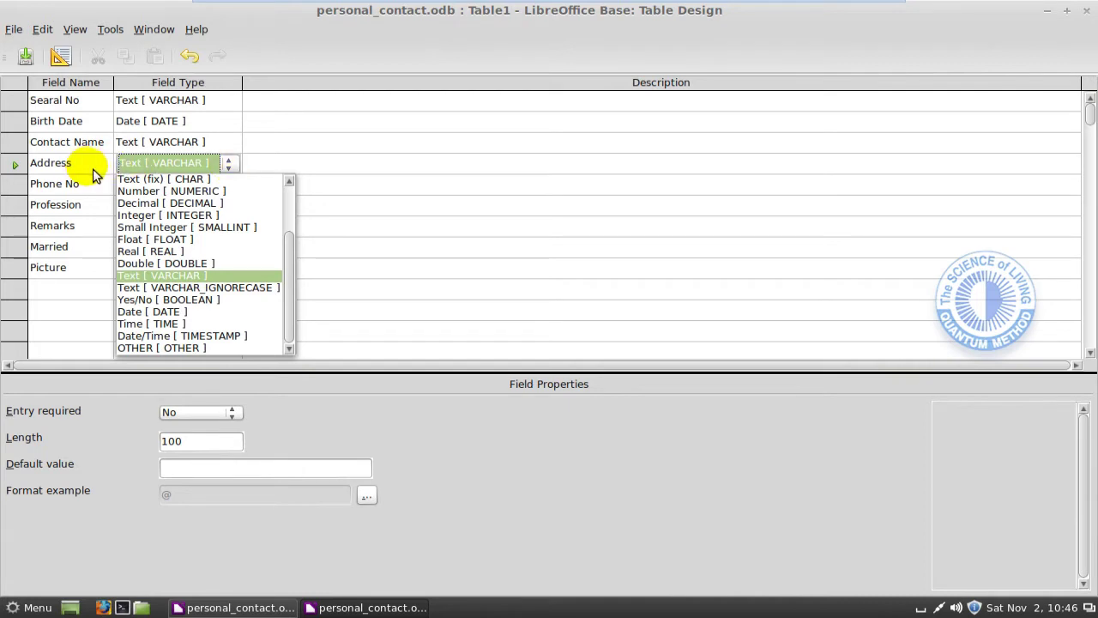
pyautogui.click(175, 278)
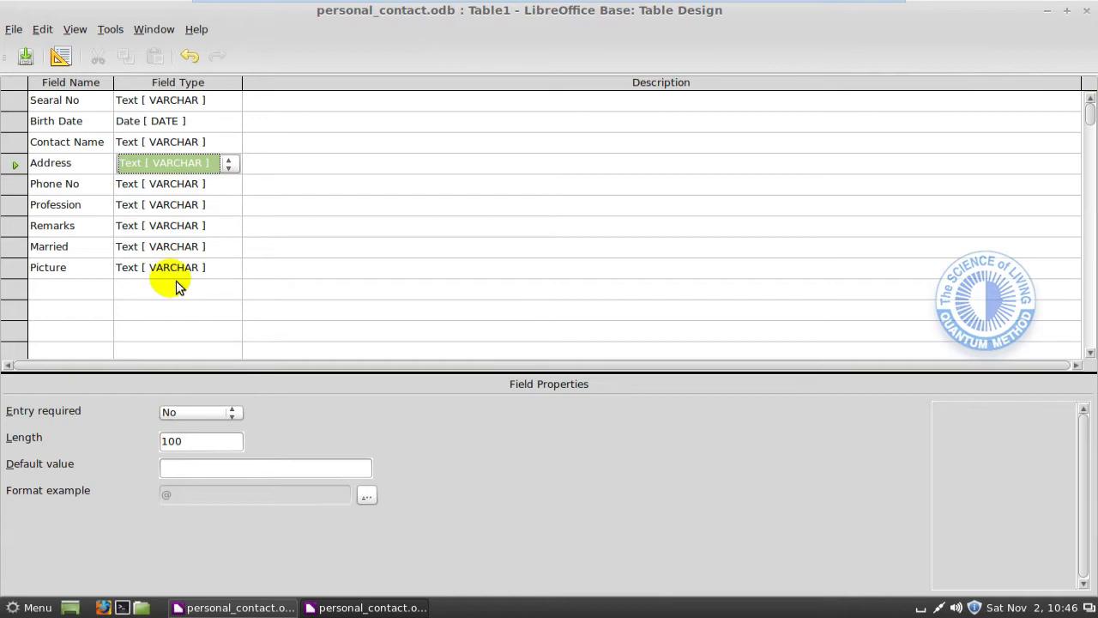
pyautogui.click(160, 185)
pyautogui.click(229, 186)
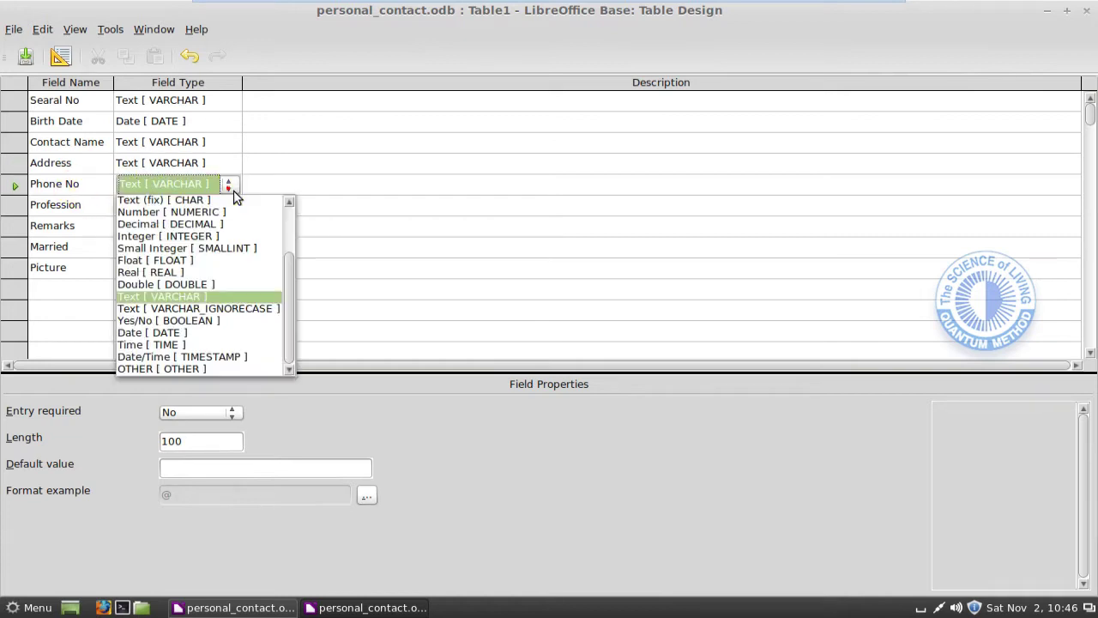
pyautogui.click(179, 297)
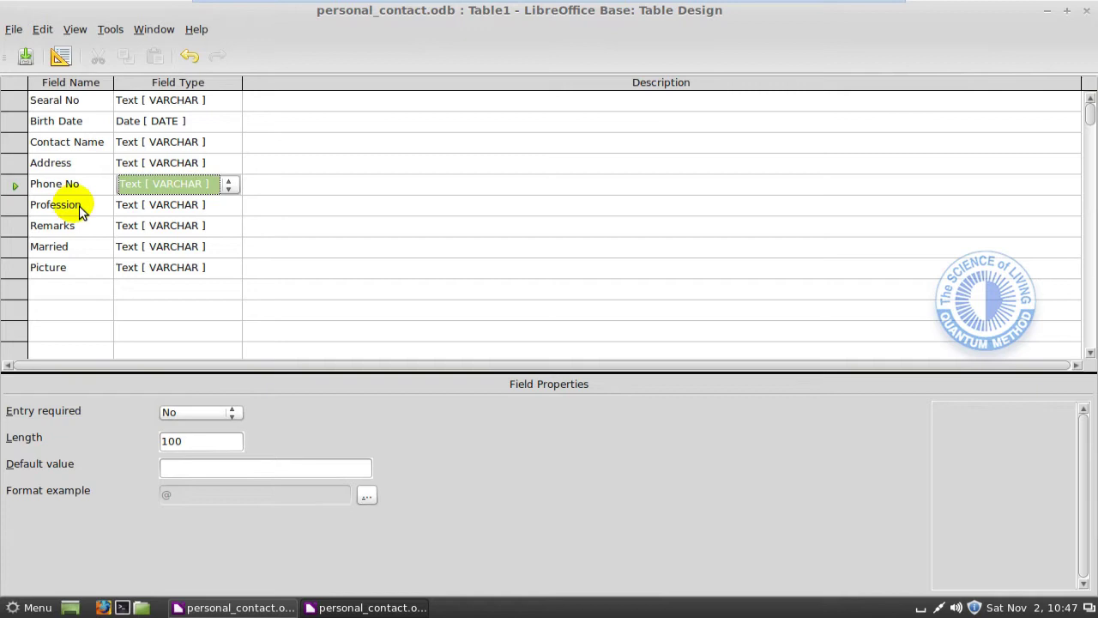
pyautogui.click(163, 206)
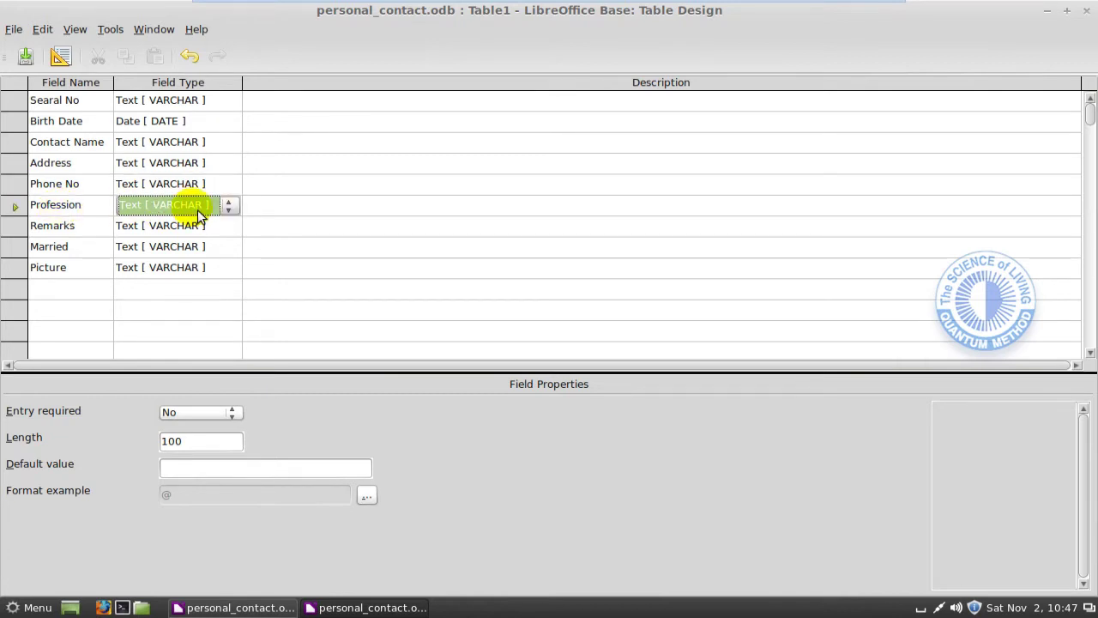
# Set the Remarks field type to Memo [ LONGVARCHAR ] and the Married field type to Yes/No [ BOOLEAN ].
pyautogui.click(191, 226)
pyautogui.click(230, 226)
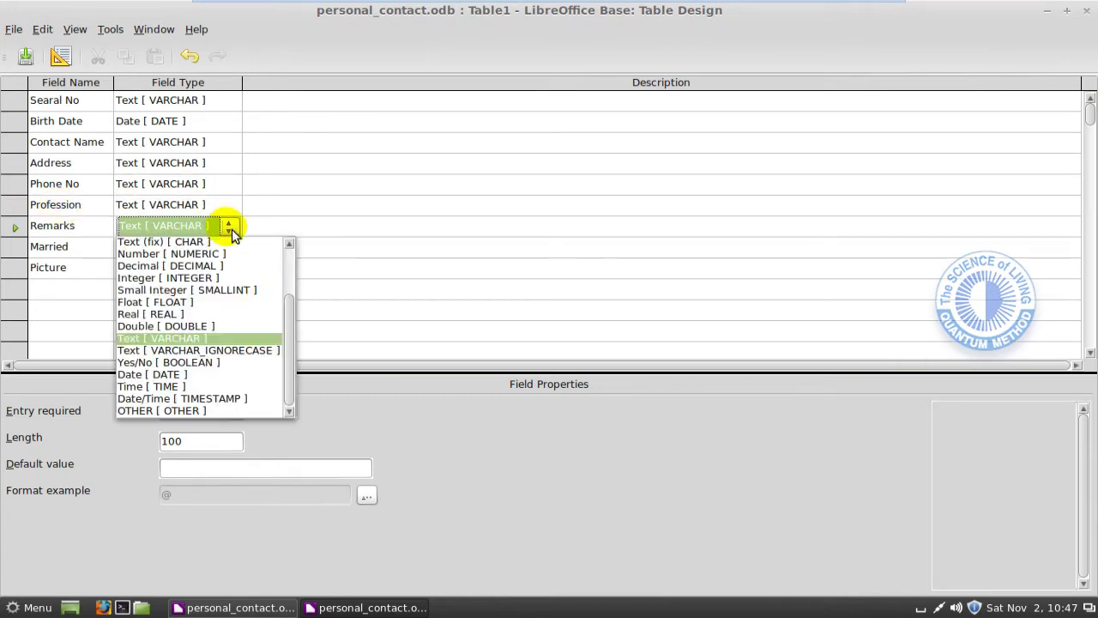
pyautogui.scroll(2, 291, 325)
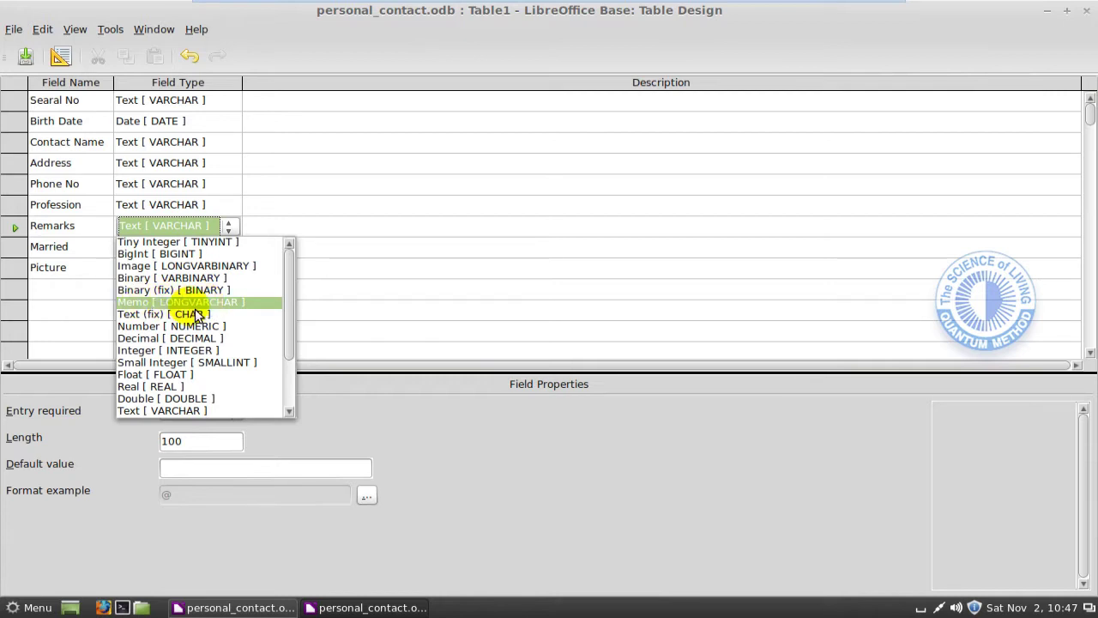
pyautogui.click(195, 304)
pyautogui.click(164, 248)
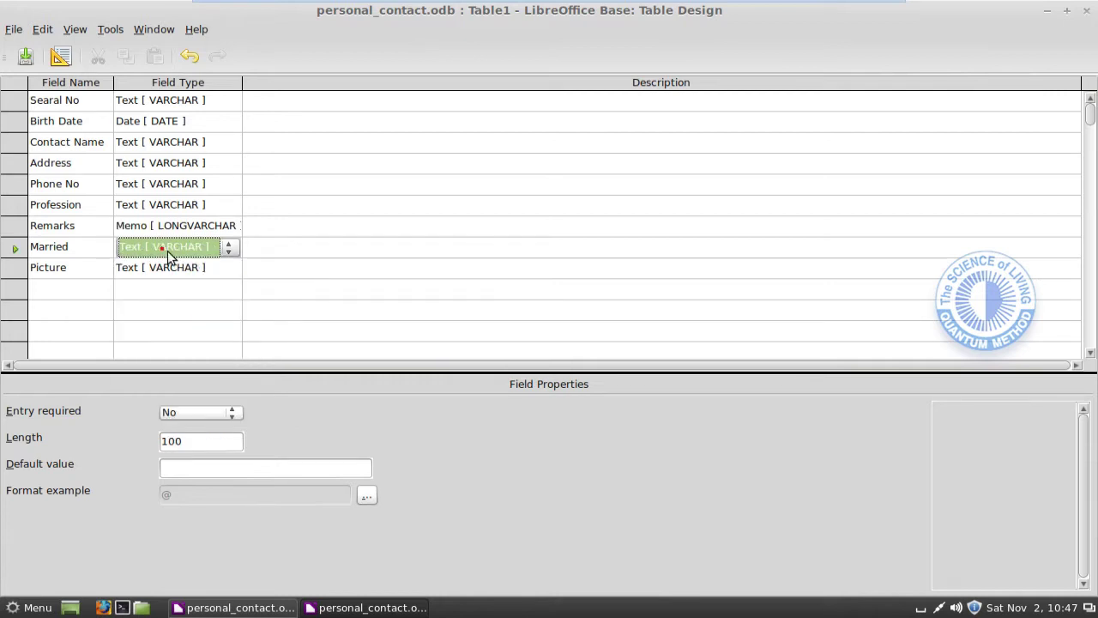
pyautogui.click(229, 247)
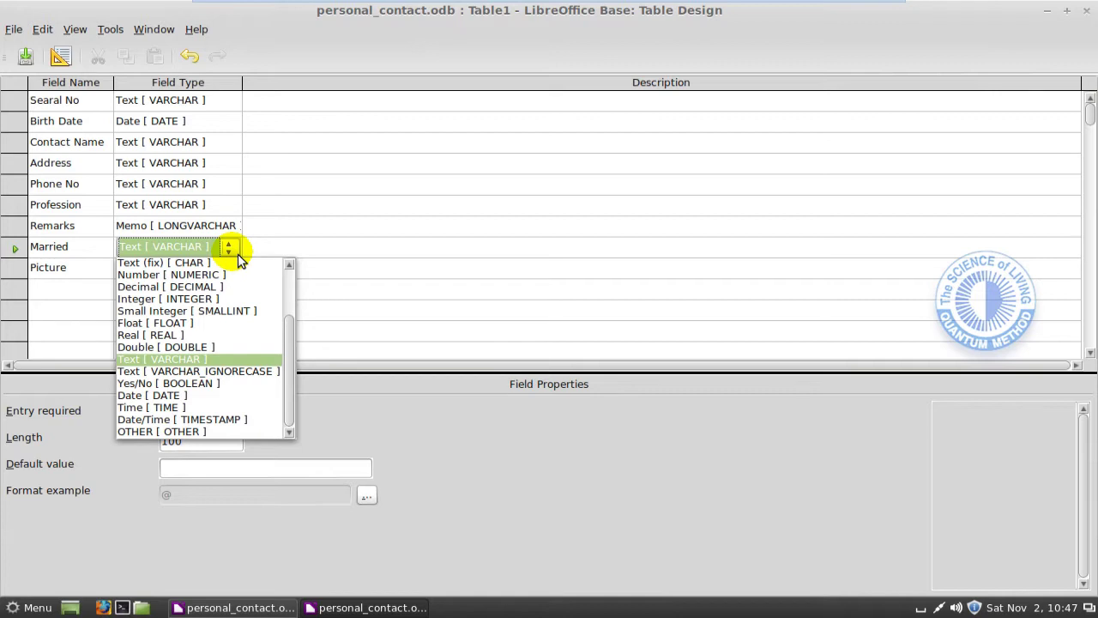
pyautogui.click(205, 387)
# Set the Picture field type to Image [ LONGVARBINARY ].
pyautogui.click(192, 270)
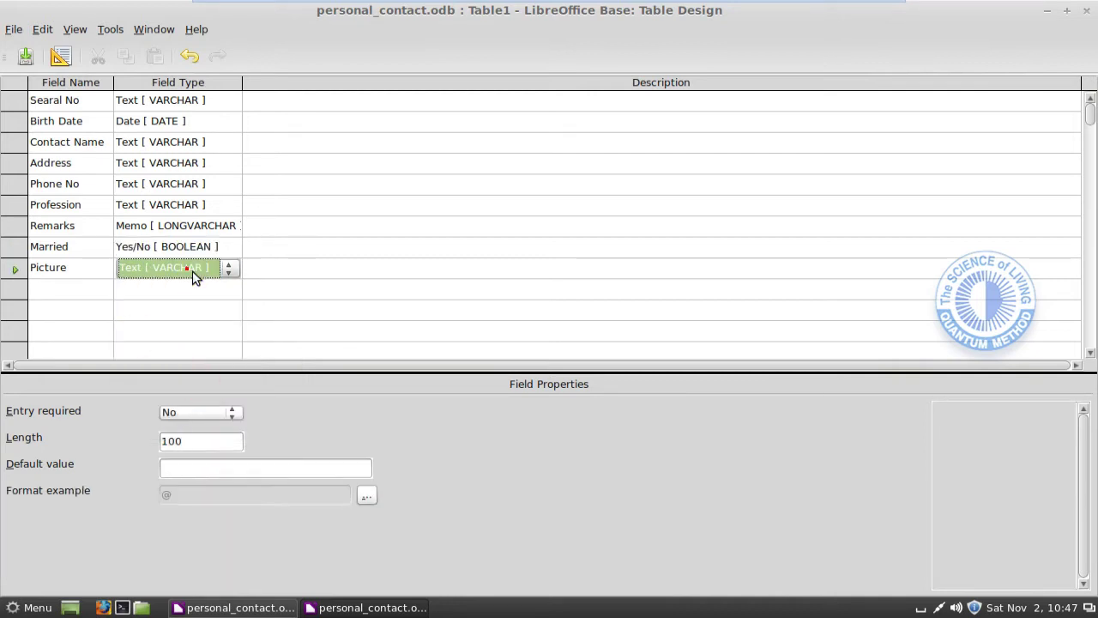
pyautogui.click(229, 268)
pyautogui.moveTo(290, 360); pyautogui.dragTo(298, 303)
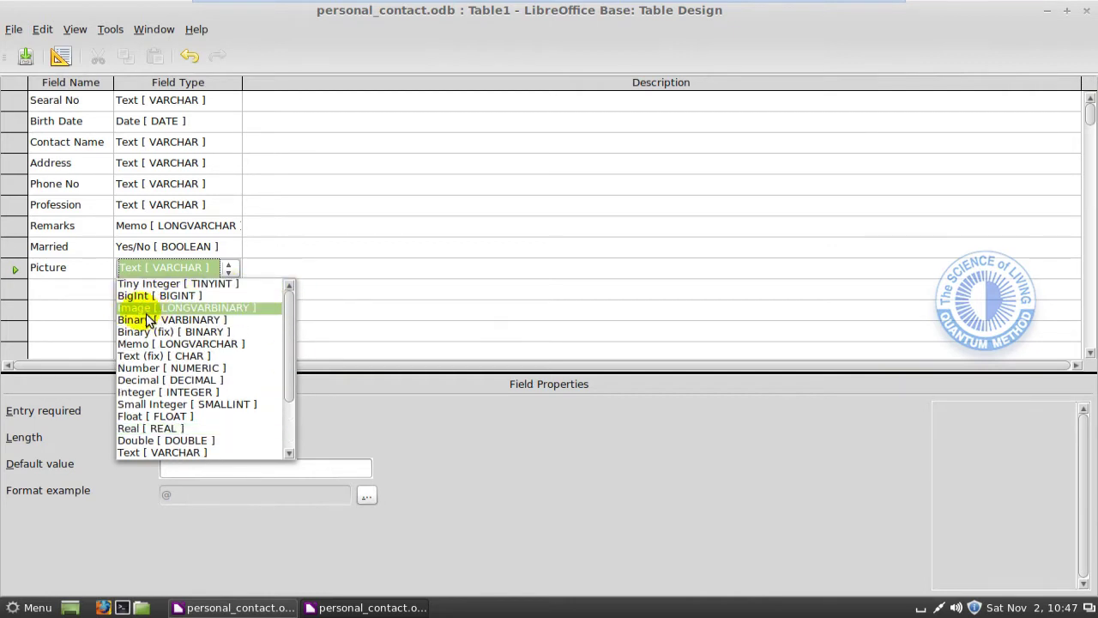
pyautogui.click(179, 312)
pyautogui.click(265, 307)
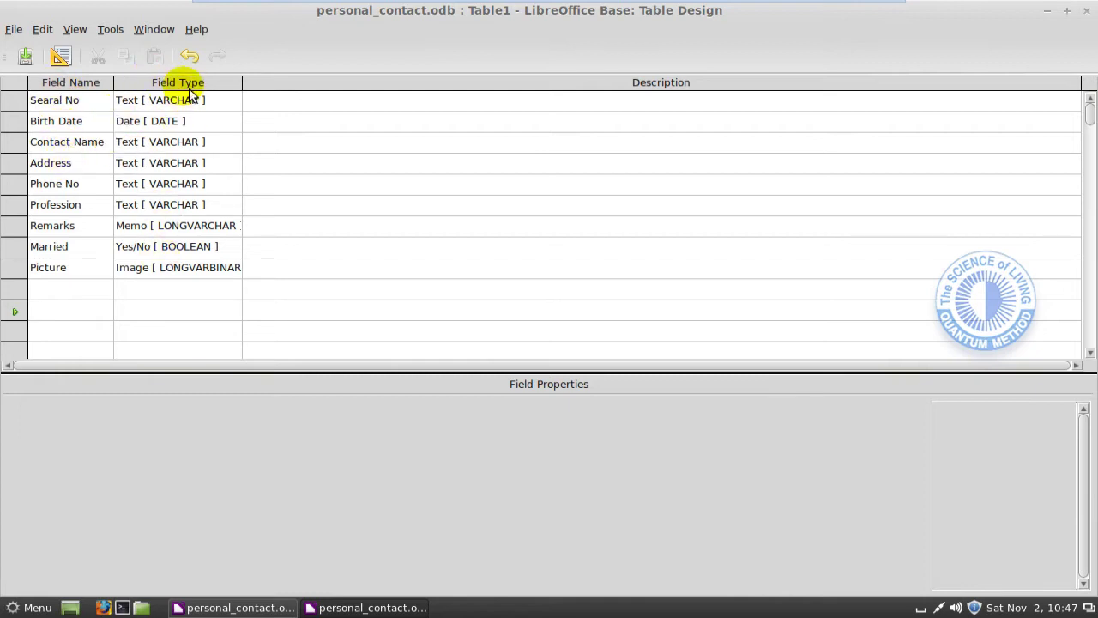
# Make entry required for the Searal No field and set its length to 4.
pyautogui.click(68, 121)
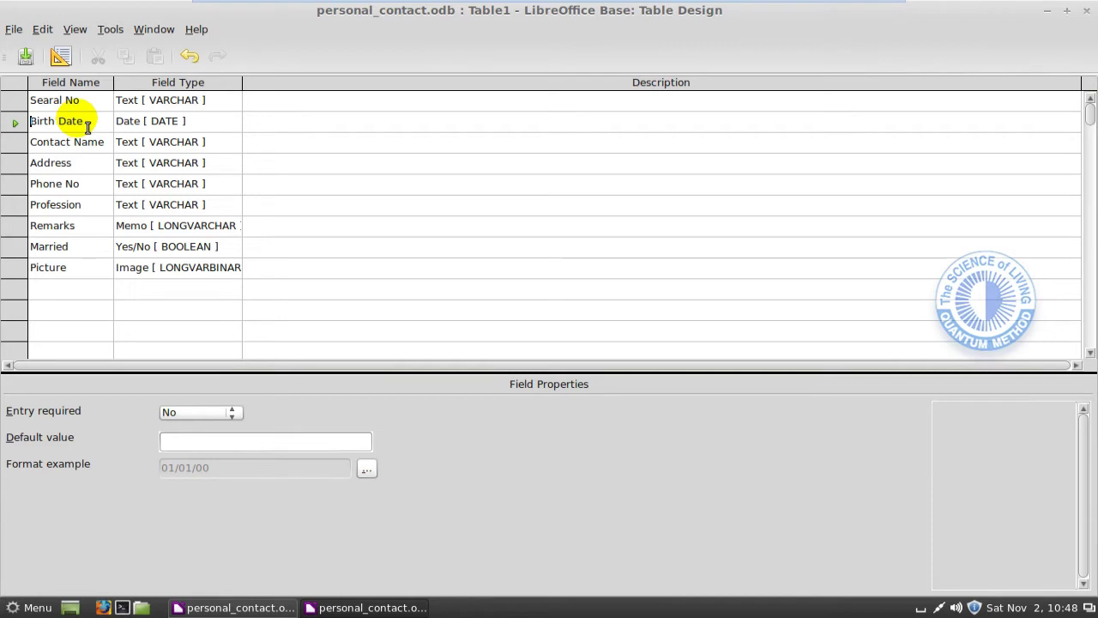
pyautogui.moveTo(39, 5)
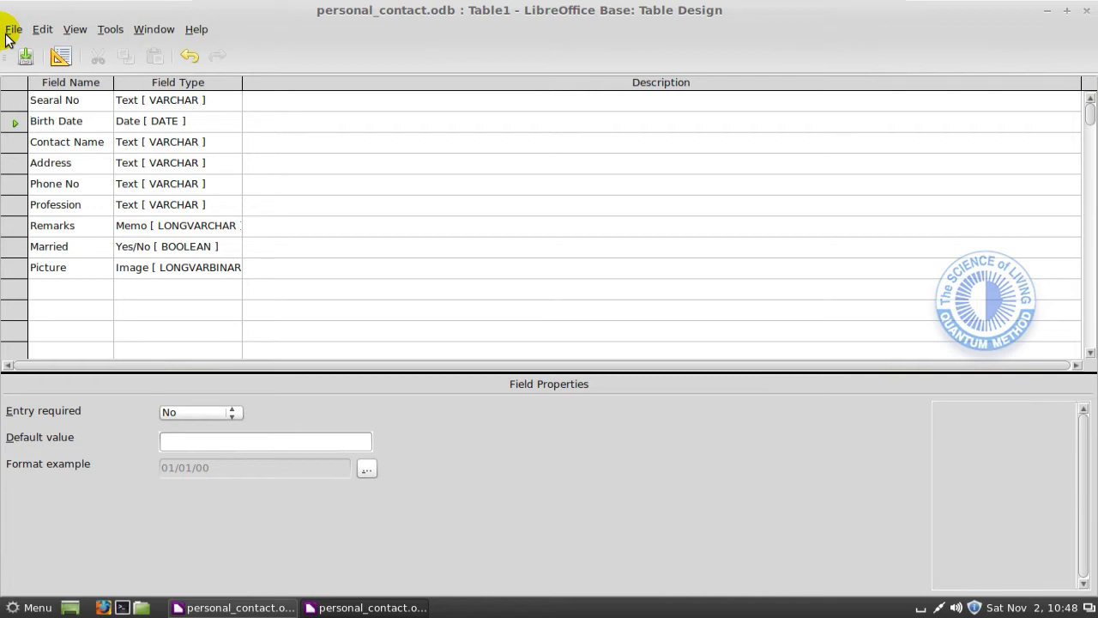
pyautogui.click(69, 102)
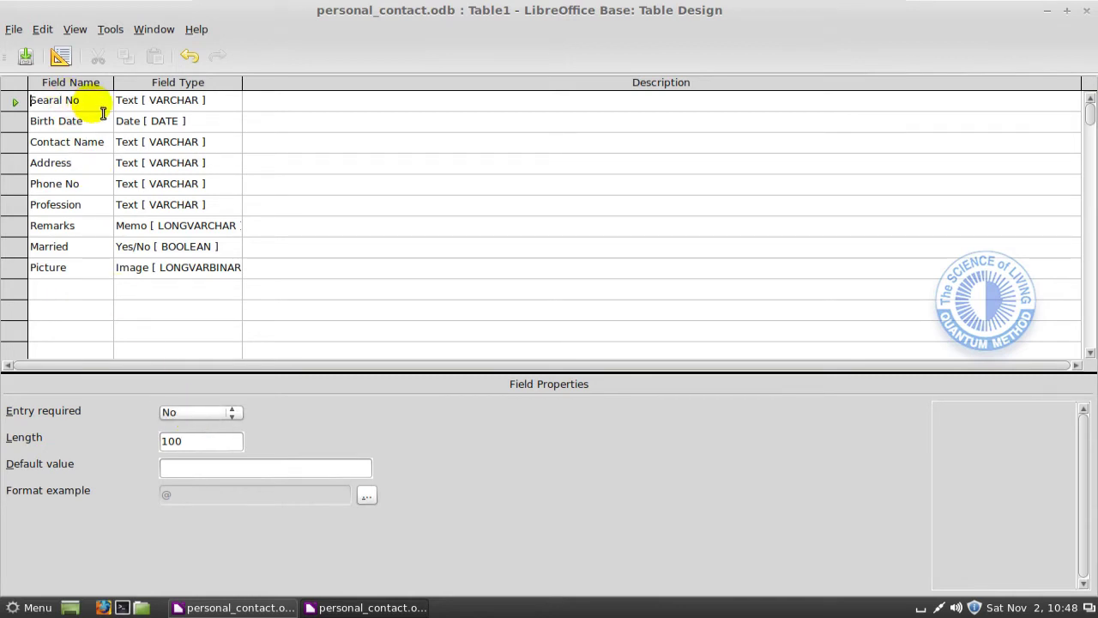
pyautogui.click(232, 415)
pyautogui.click(232, 426)
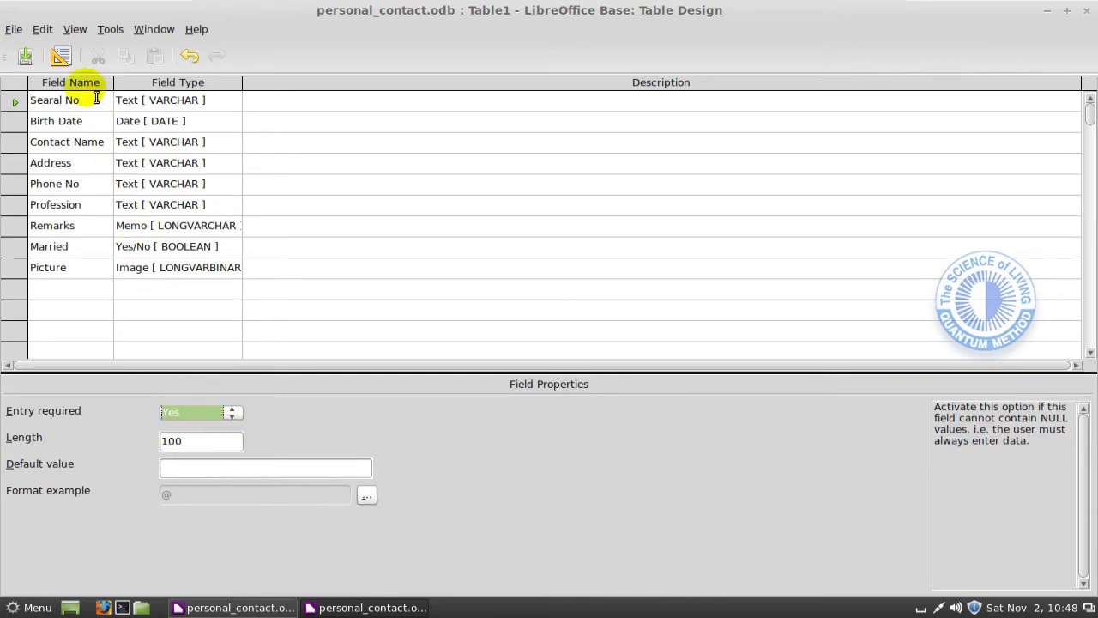
pyautogui.click(212, 442)
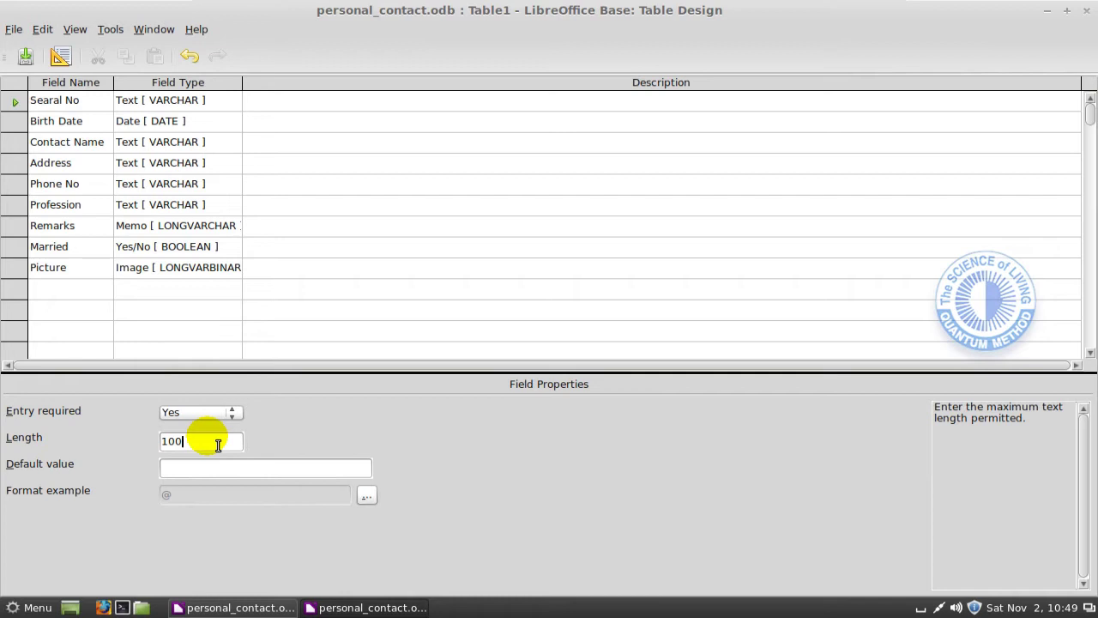
pyautogui.press('BackSpace')
pyautogui.press('BackSpace')
pyautogui.press('BackSpace')
pyautogui.write('4')
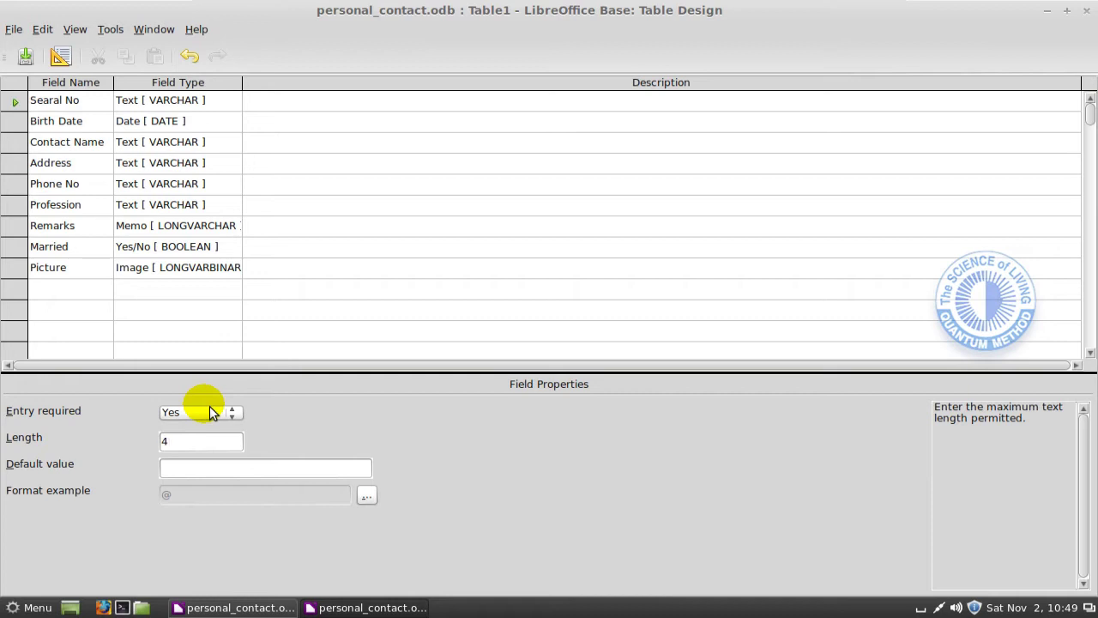
# Set Entry required to Yes for the Birth Date field.
pyautogui.click(92, 126)
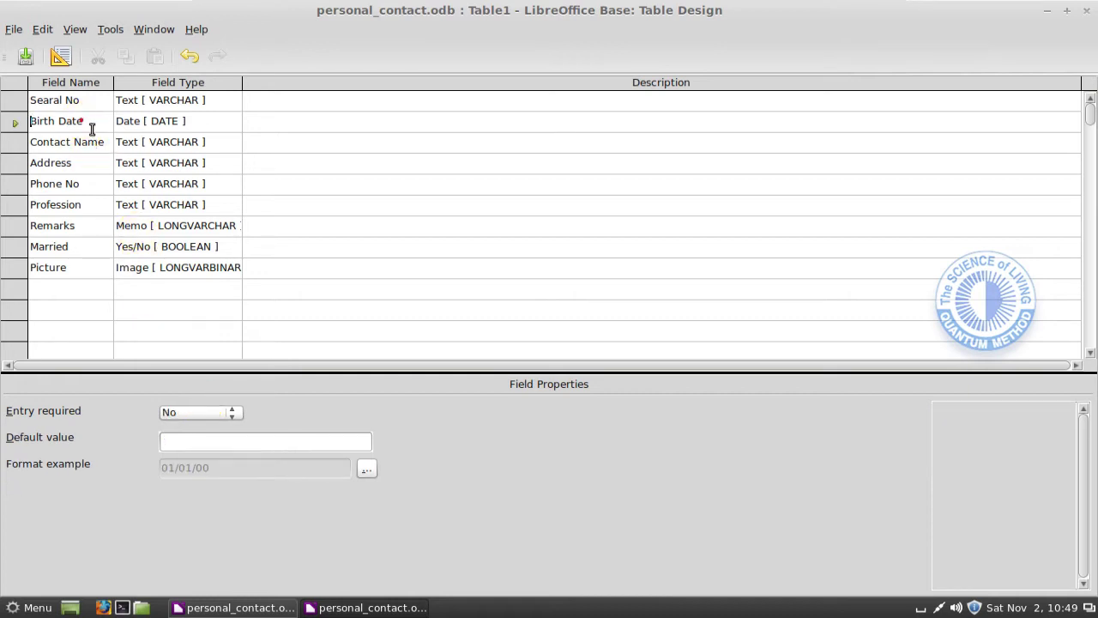
pyautogui.click(232, 414)
pyautogui.click(237, 417)
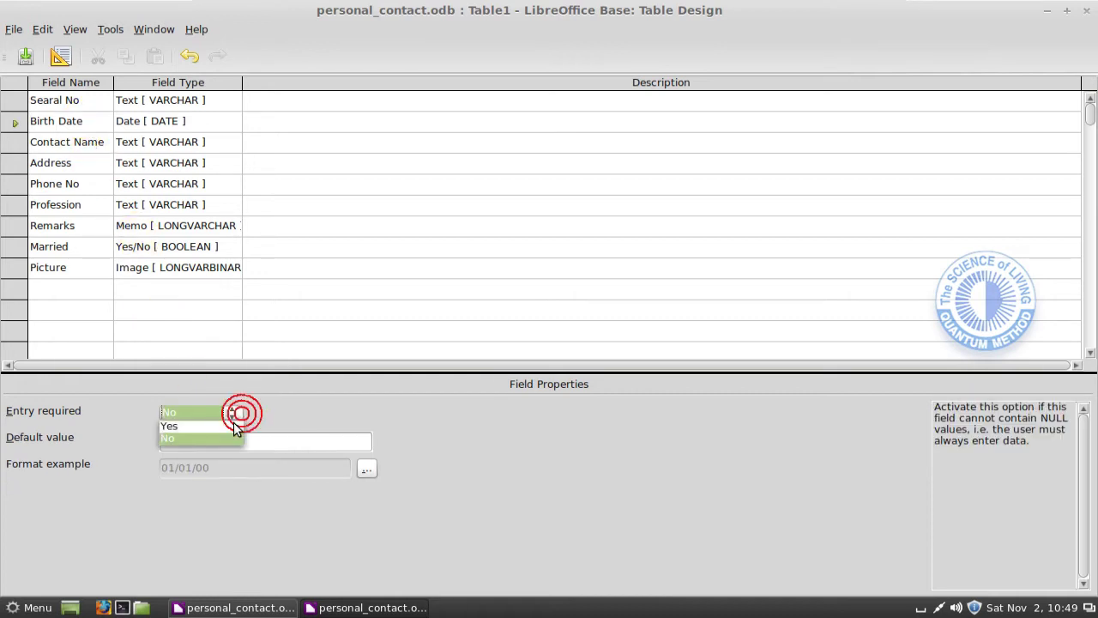
pyautogui.click(220, 426)
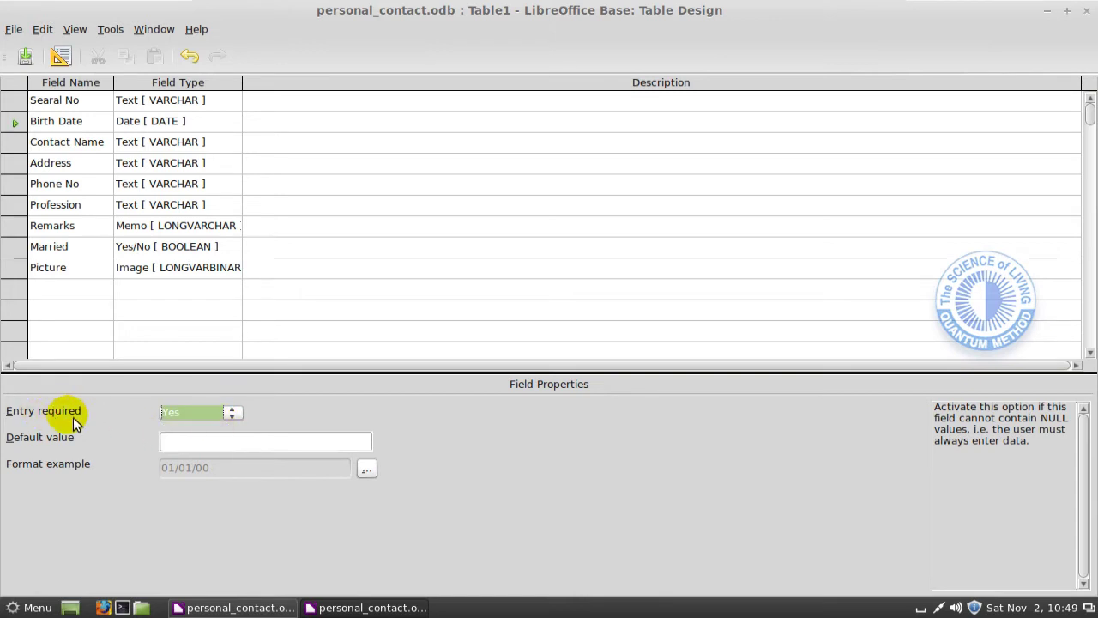
# Set the Birth Date field's format example to the Dec 31, 99 date format (MMM D, YY).
pyautogui.press('Tab')
pyautogui.press('Tab')
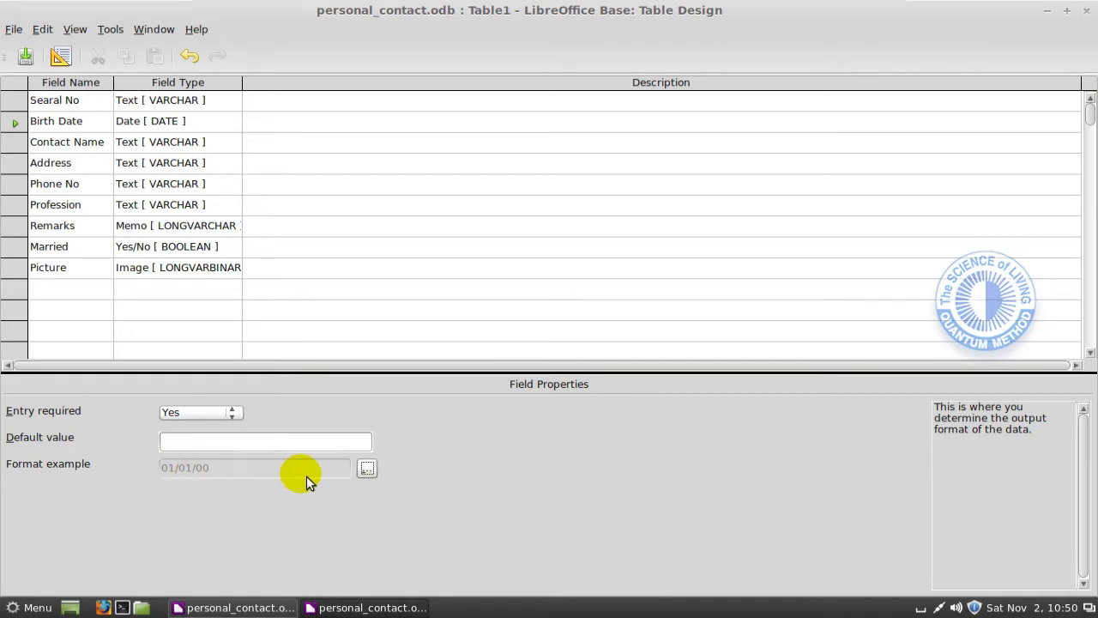
pyautogui.click(371, 472)
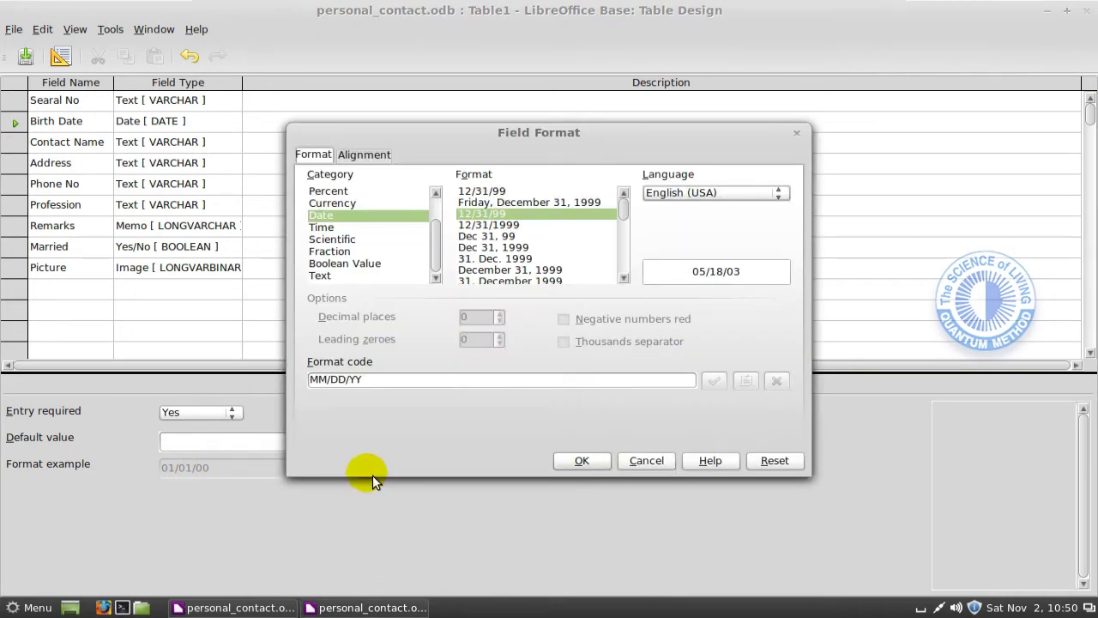
pyautogui.moveTo(505, 140); pyautogui.dragTo(459, 126)
pyautogui.click(446, 177)
pyautogui.click(446, 188)
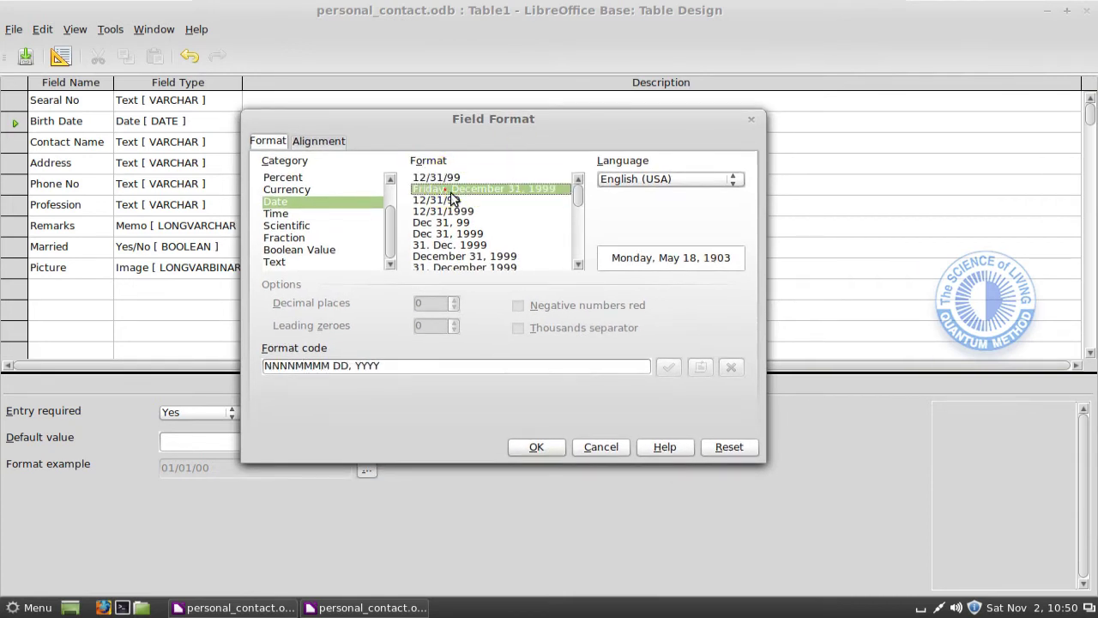
pyautogui.click(452, 211)
pyautogui.click(447, 222)
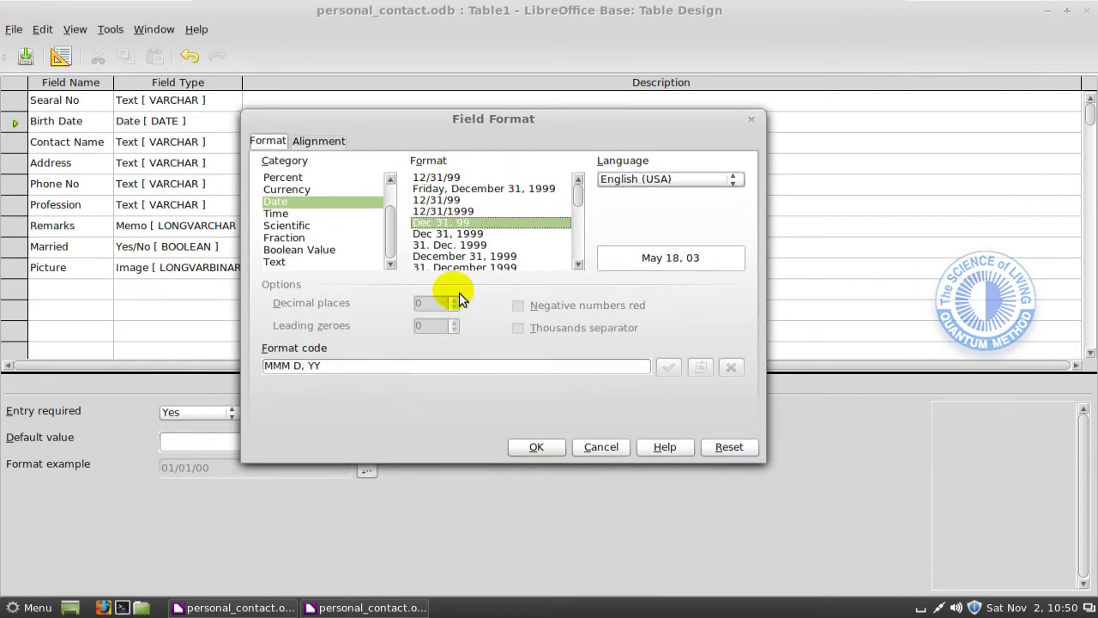
pyautogui.click(447, 200)
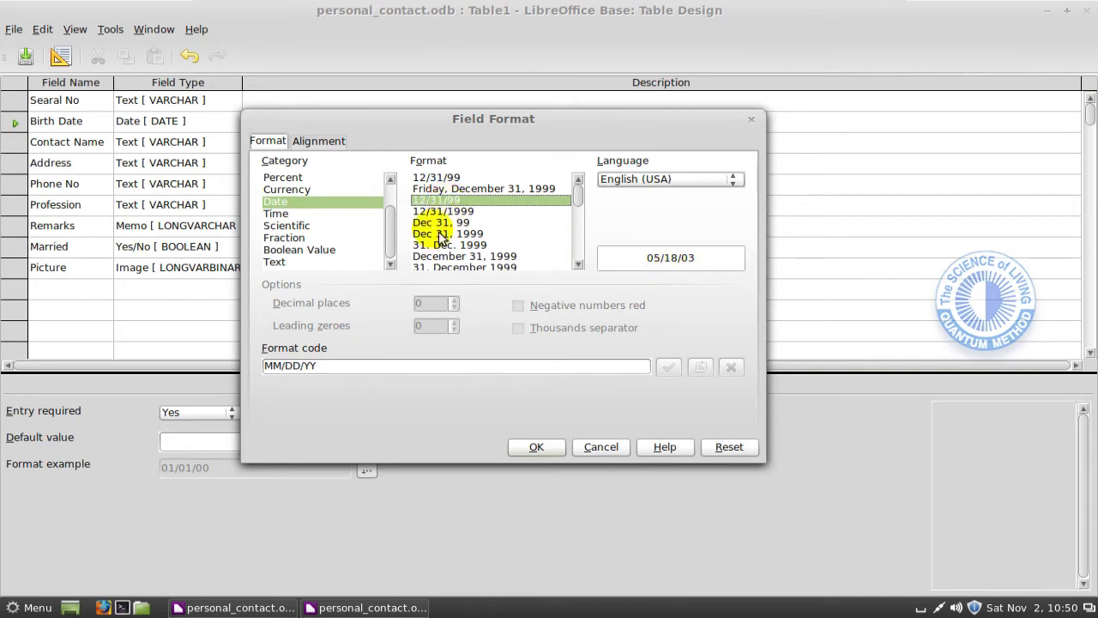
pyautogui.click(439, 211)
pyautogui.click(446, 222)
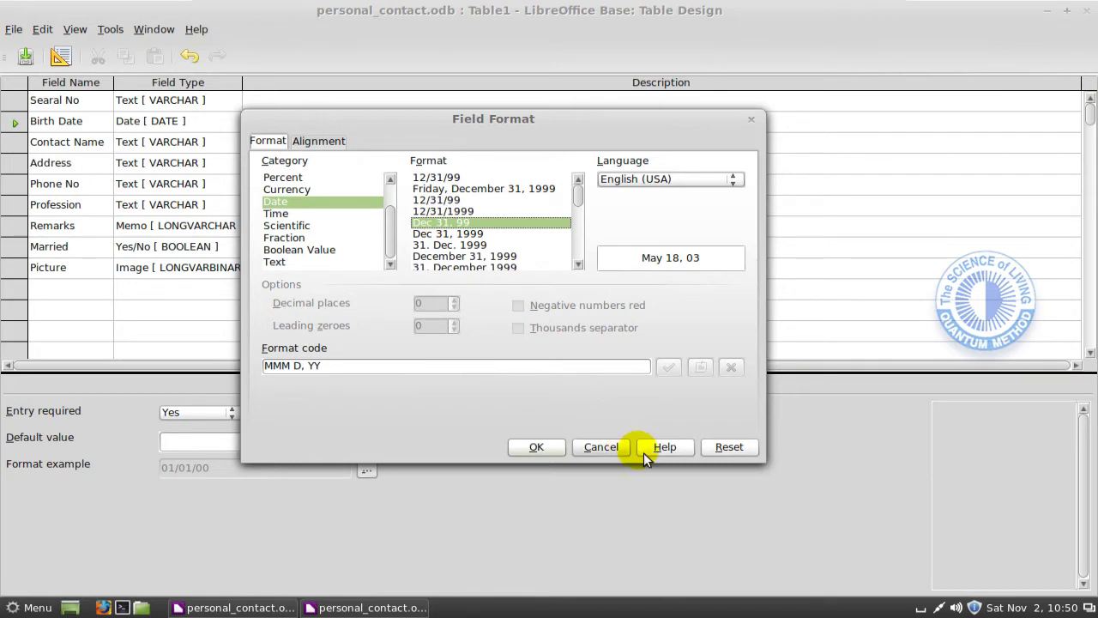
pyautogui.click(539, 448)
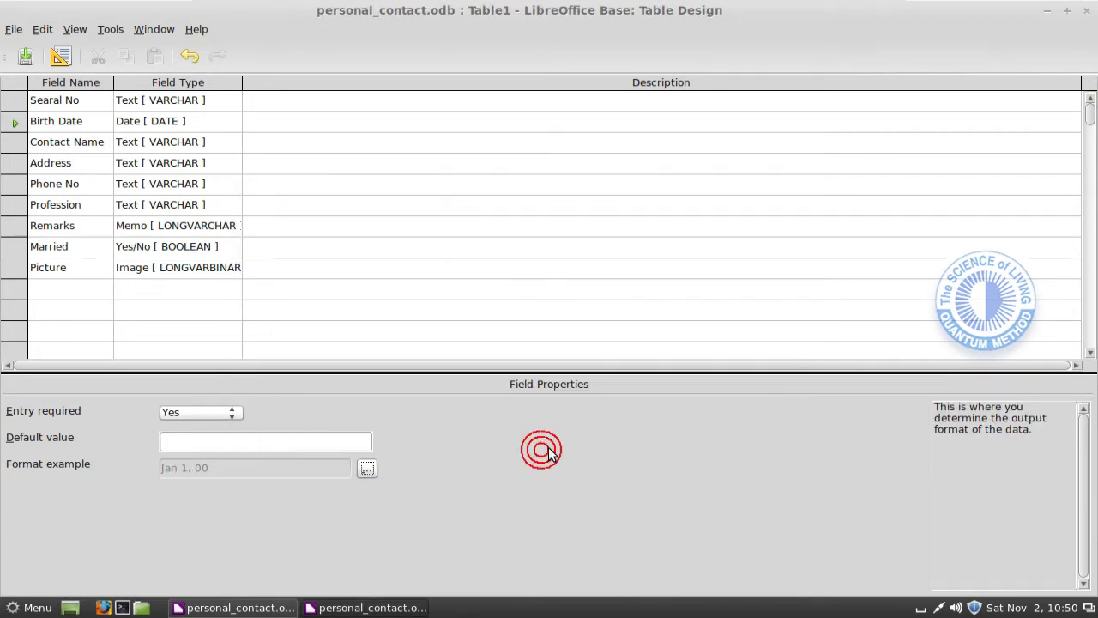
# Make entry required for the Contact Name field and set its length to 40.
pyautogui.click(91, 147)
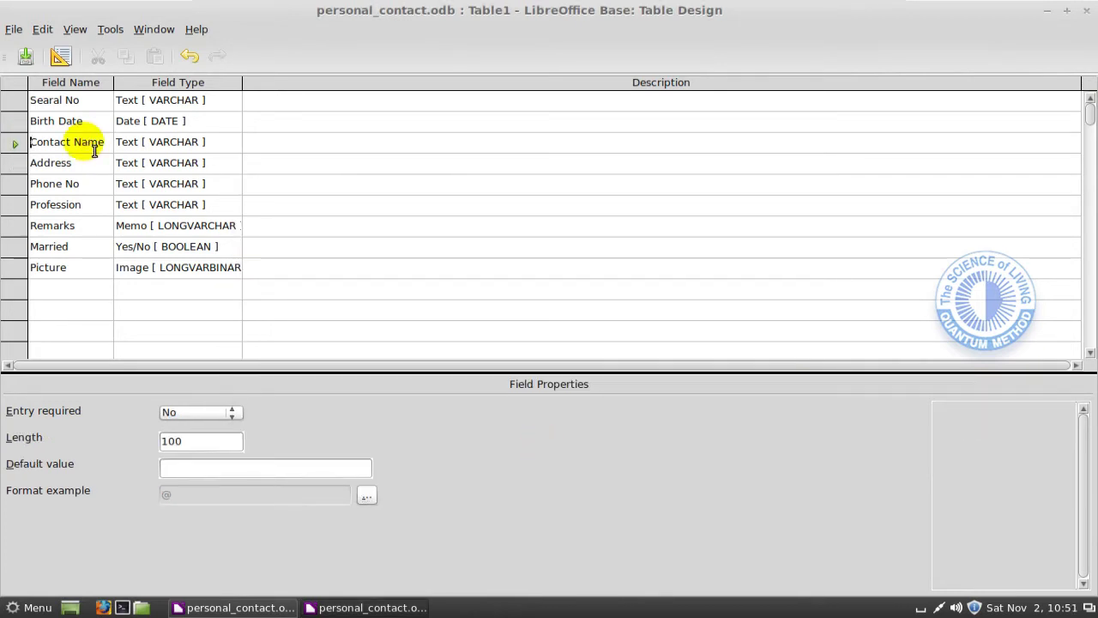
pyautogui.click(232, 413)
pyautogui.click(216, 434)
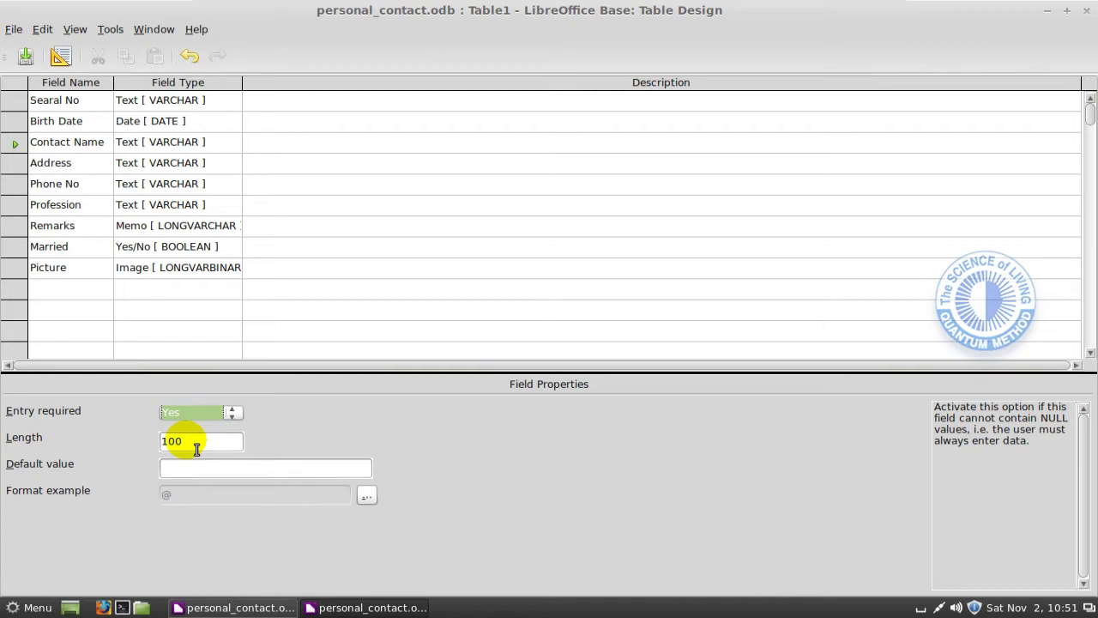
pyautogui.moveTo(194, 445); pyautogui.dragTo(162, 452)
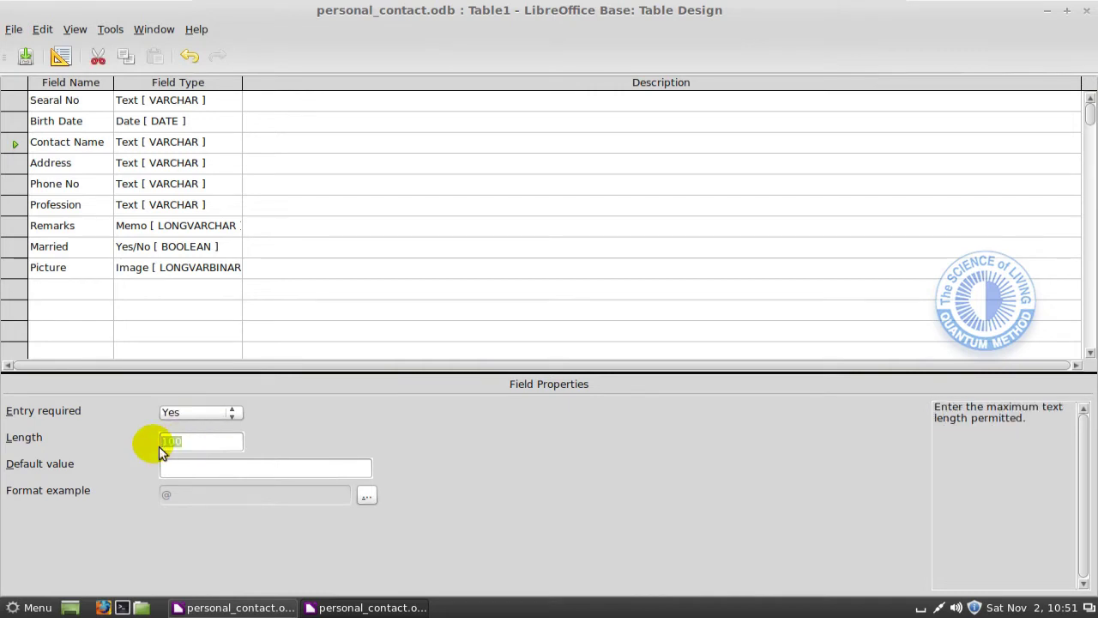
pyautogui.write('40')
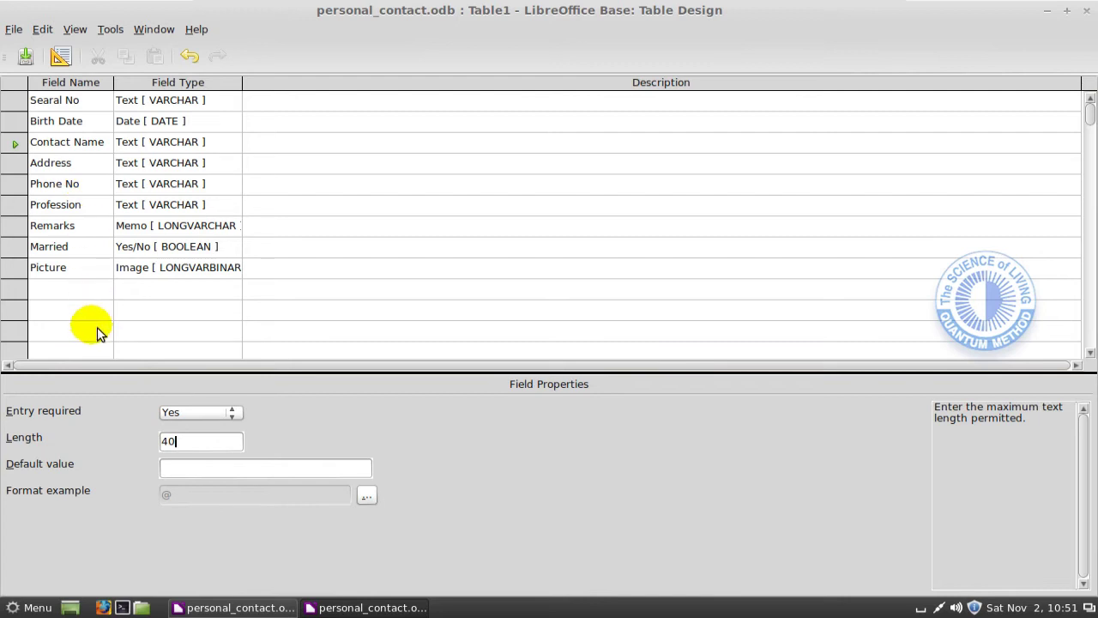
# Set the Address field length to 40 and the Phone No field length to 15.
pyautogui.click(84, 166)
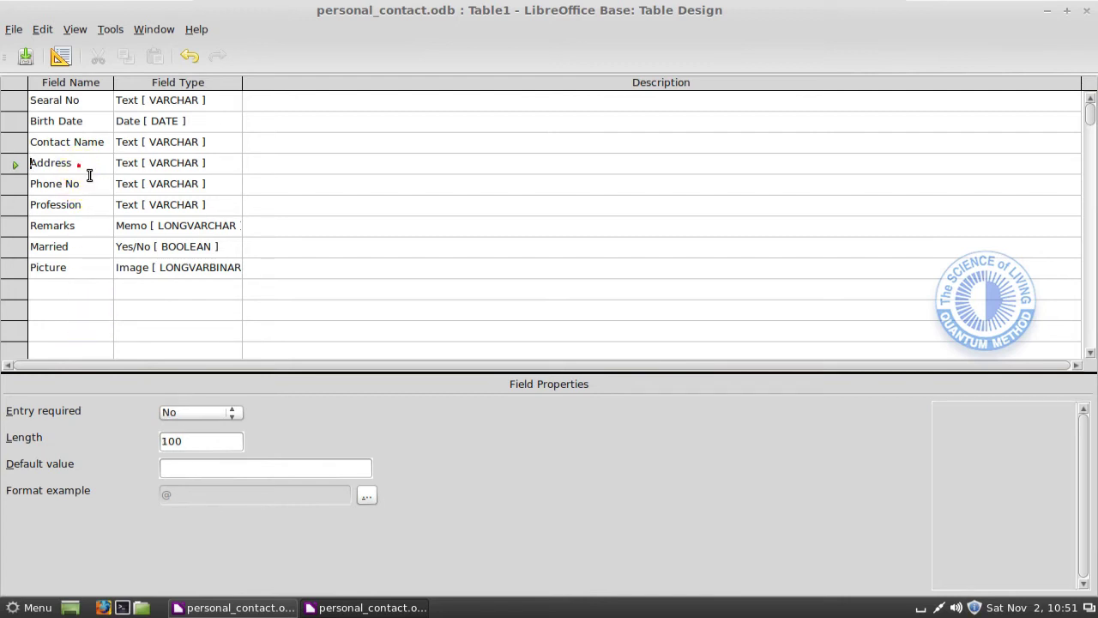
pyautogui.doubleClick(200, 446)
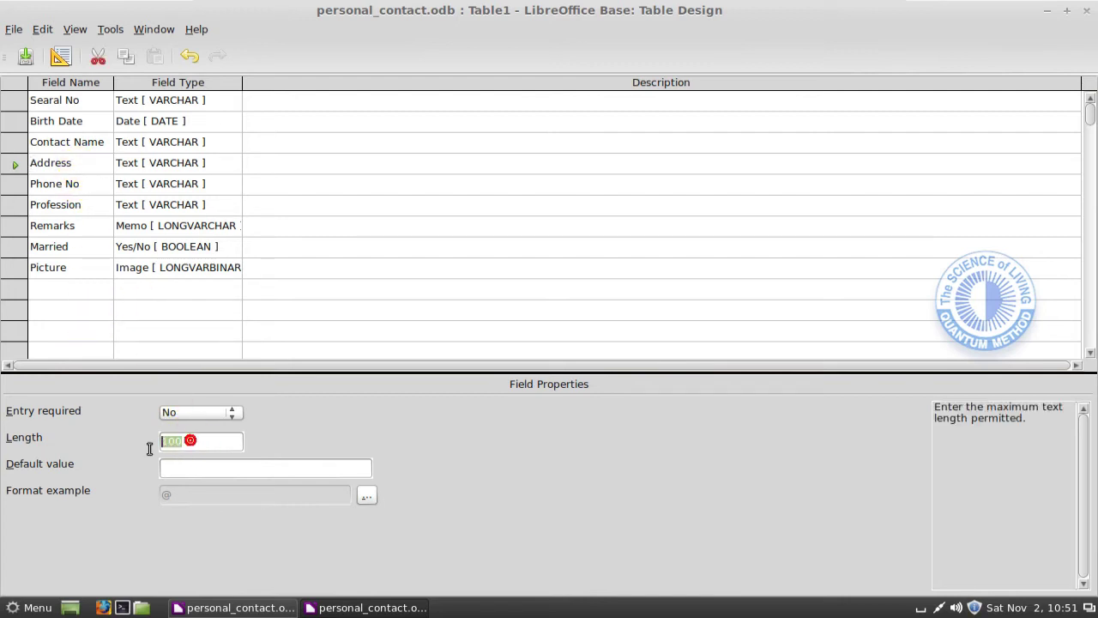
pyautogui.write('40')
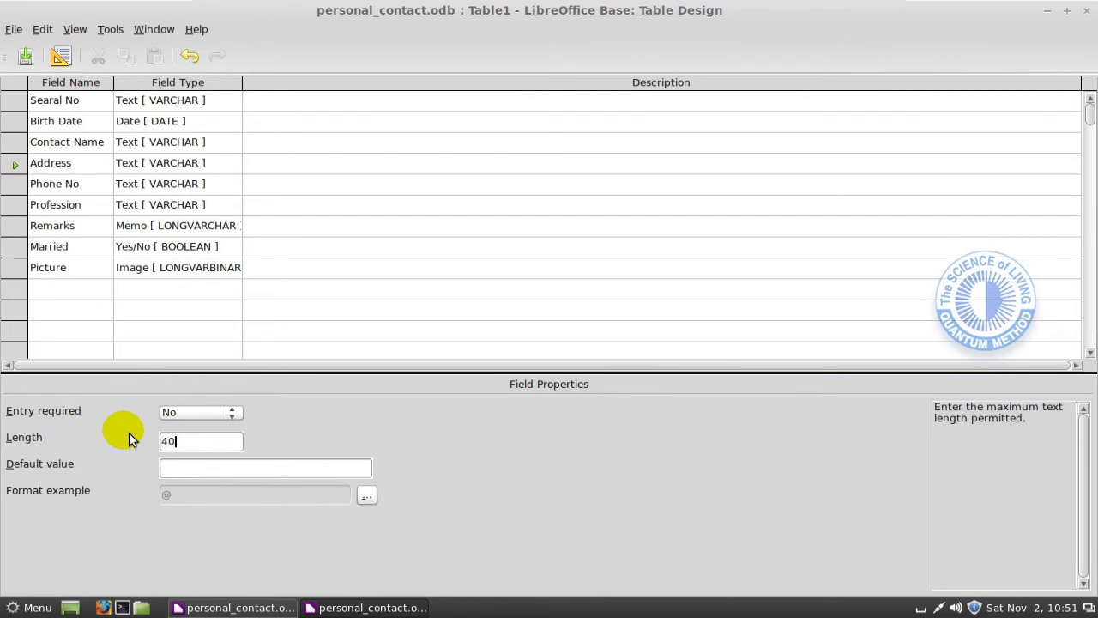
pyautogui.click(91, 166)
pyautogui.click(91, 184)
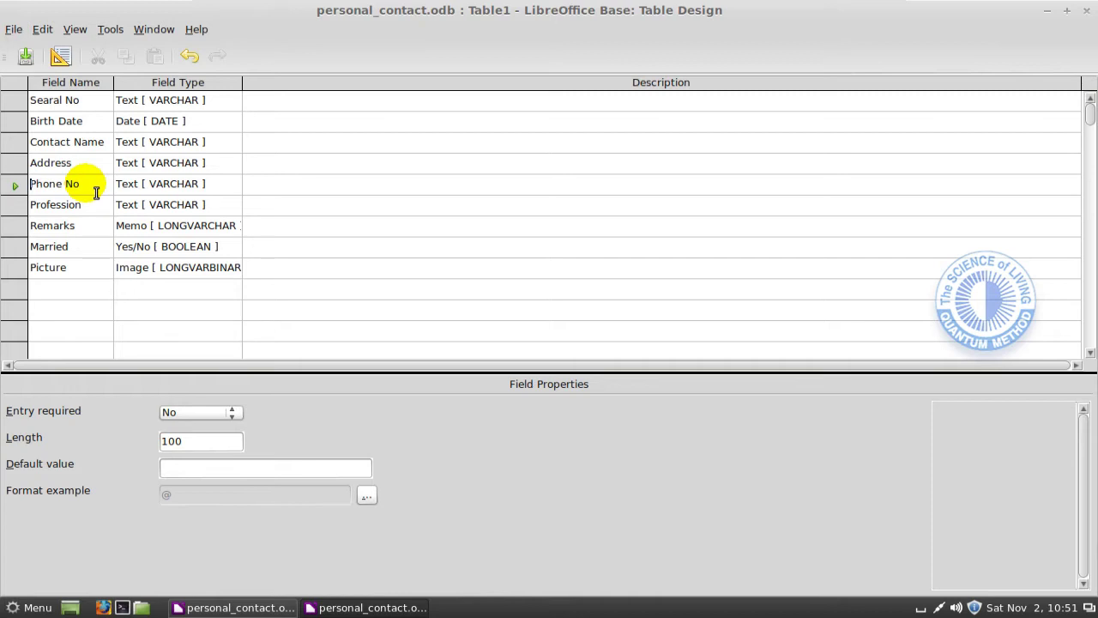
pyautogui.doubleClick(206, 444)
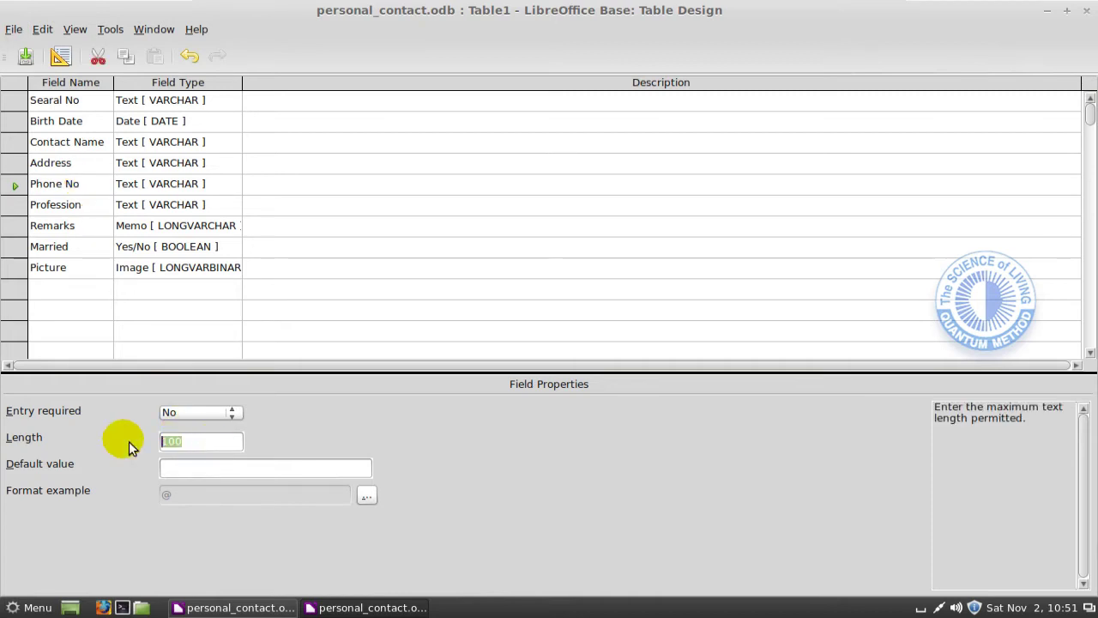
pyautogui.write('15')
# Save the table design under the name personal_contact_table1.
pyautogui.click(83, 262)
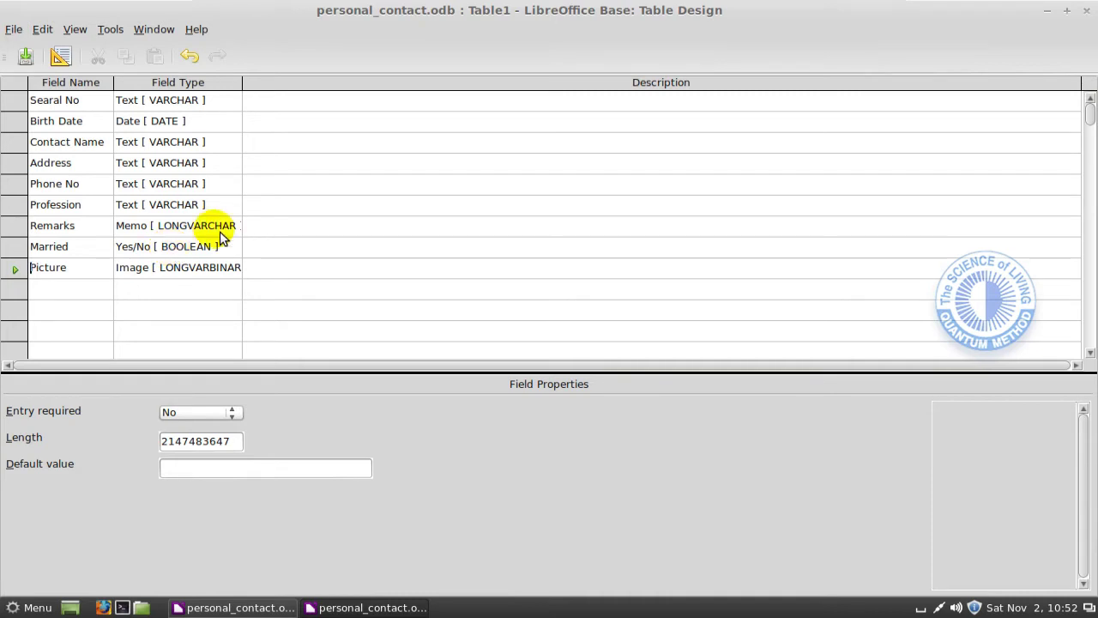
pyautogui.click(33, 67)
pyautogui.click(32, 64)
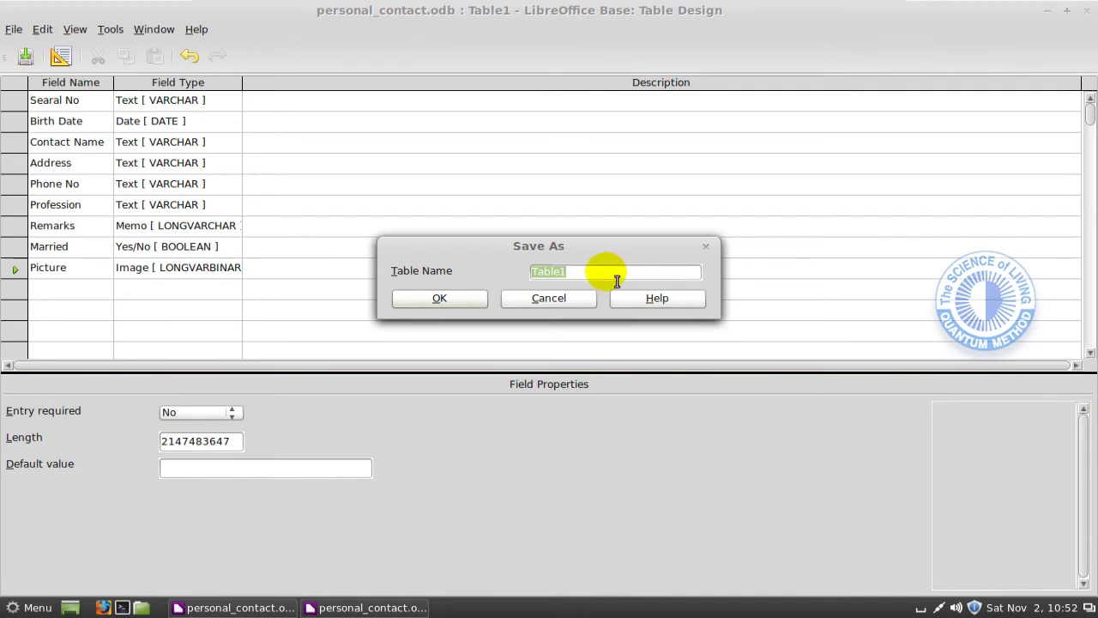
pyautogui.write('personal_com')
pyautogui.write('tact')
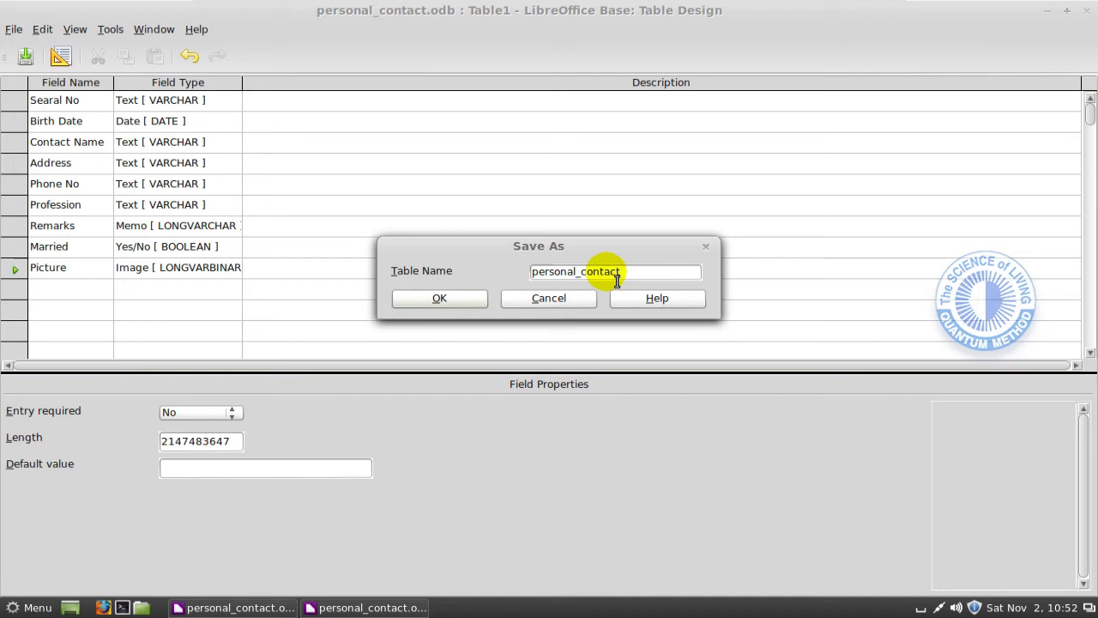
pyautogui.write(' table1')
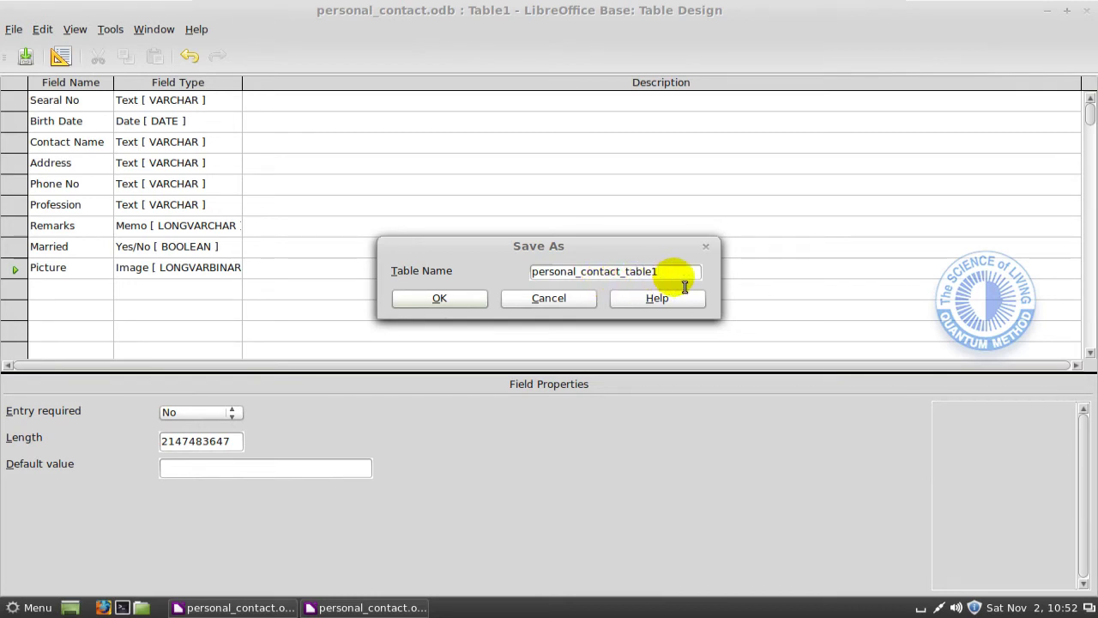
pyautogui.click(465, 302)
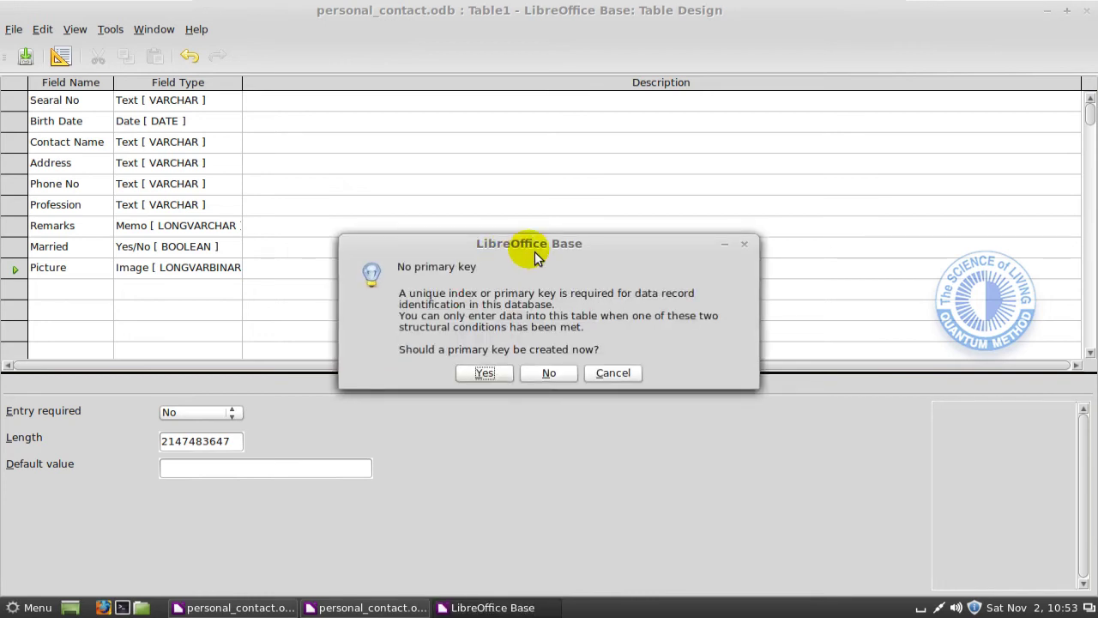
# Have a primary key created for the table and close the table design window.
pyautogui.moveTo(606, 247); pyautogui.dragTo(616, 227)
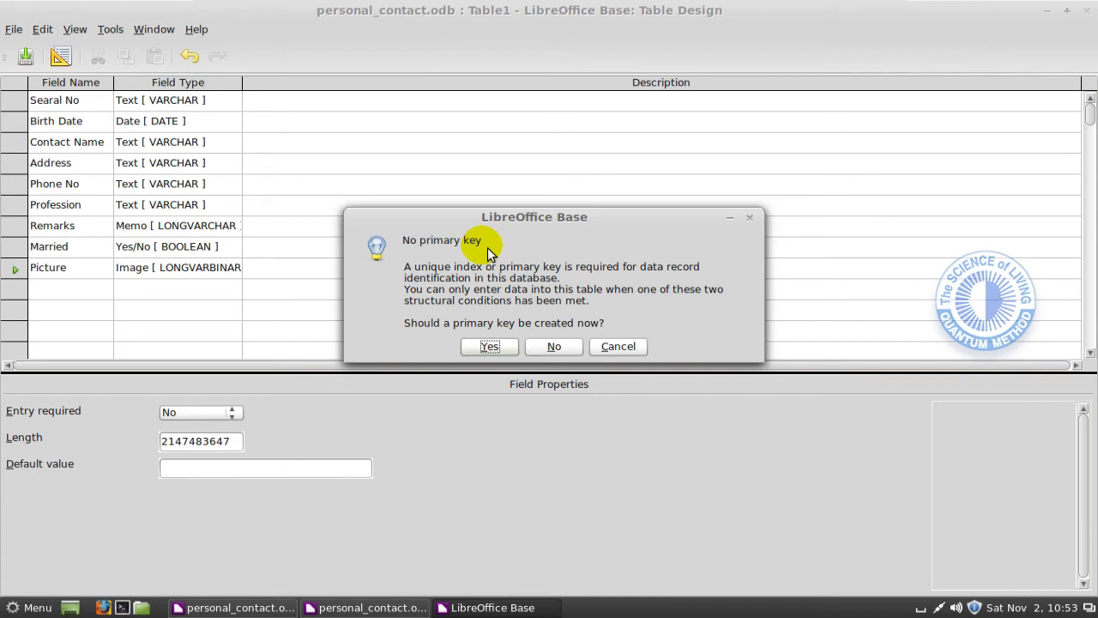
pyautogui.click(495, 351)
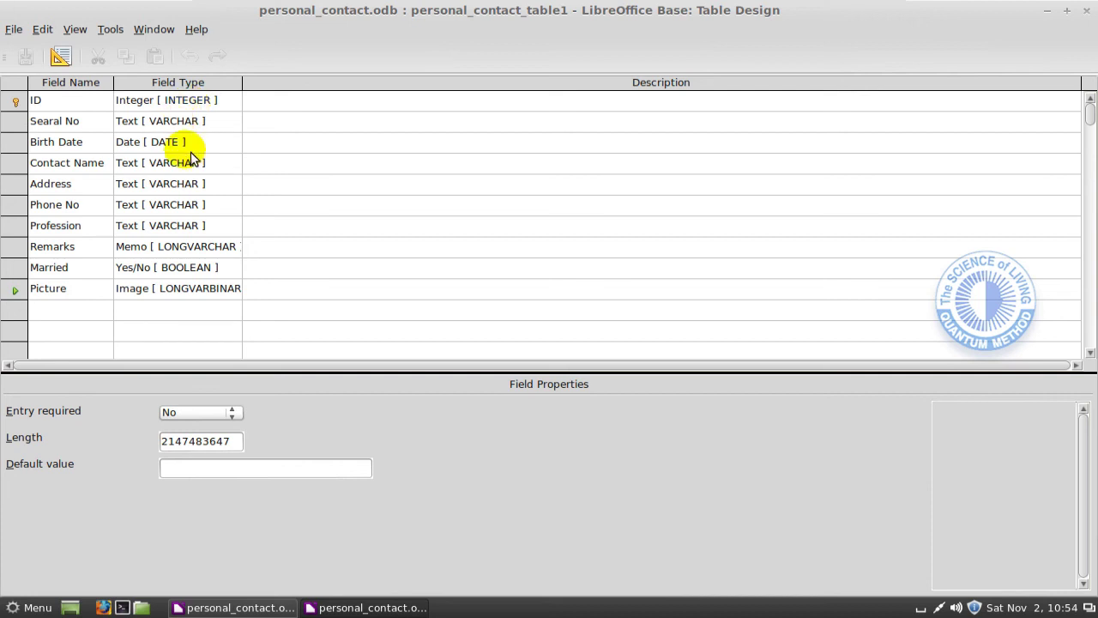
pyautogui.click(1087, 11)
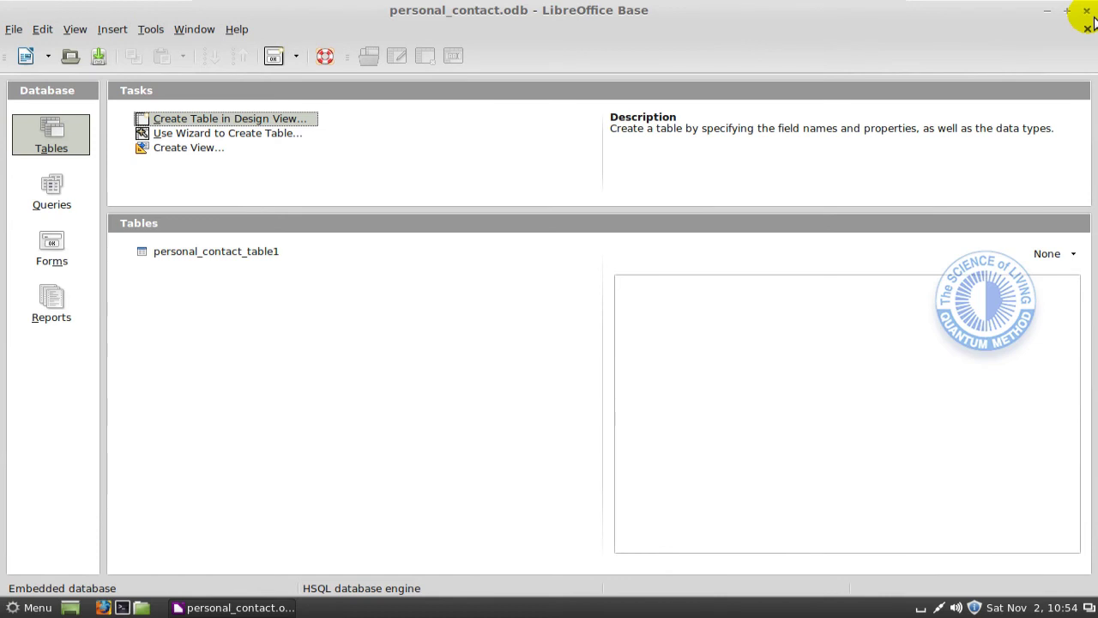
# Open personal_contact_table1 in Table Data View and select the ID cell of the first record.
pyautogui.click(211, 265)
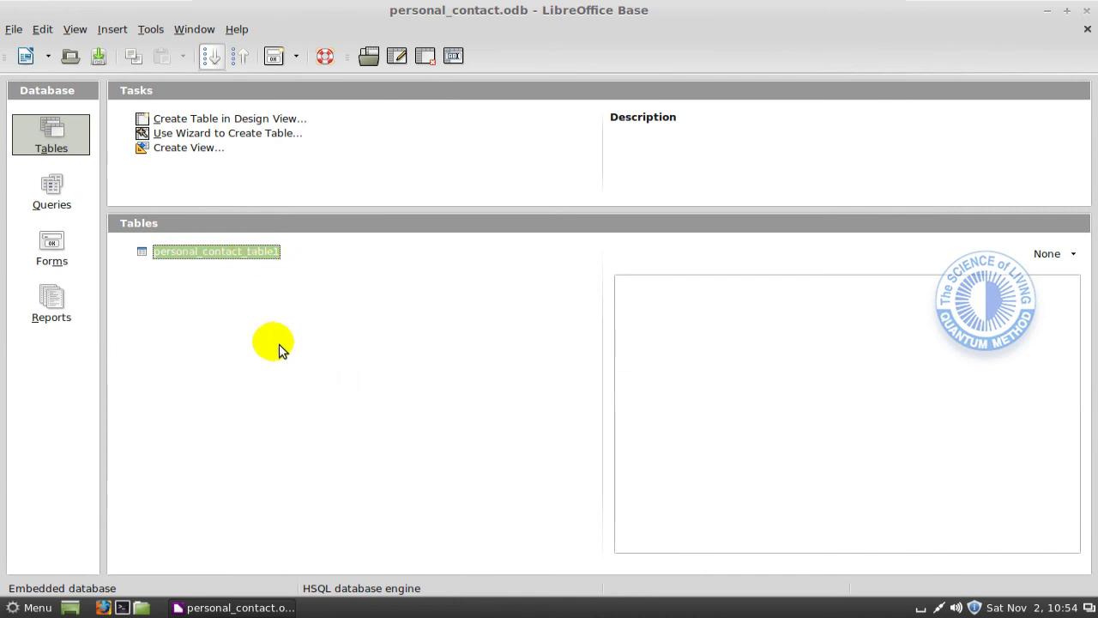
pyautogui.doubleClick(203, 259)
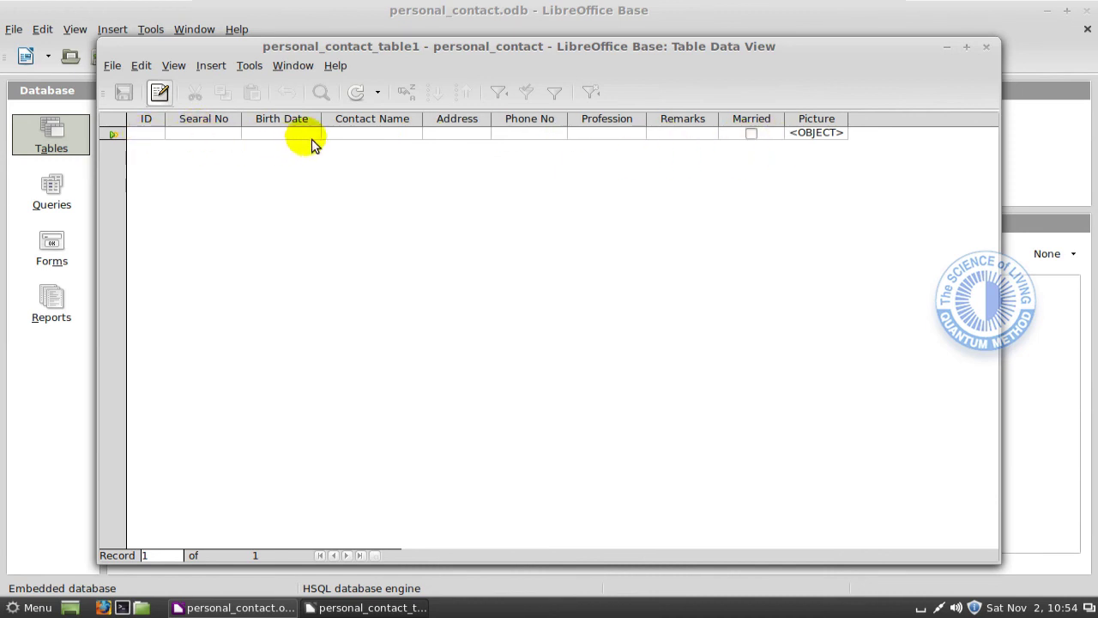
pyautogui.click(157, 139)
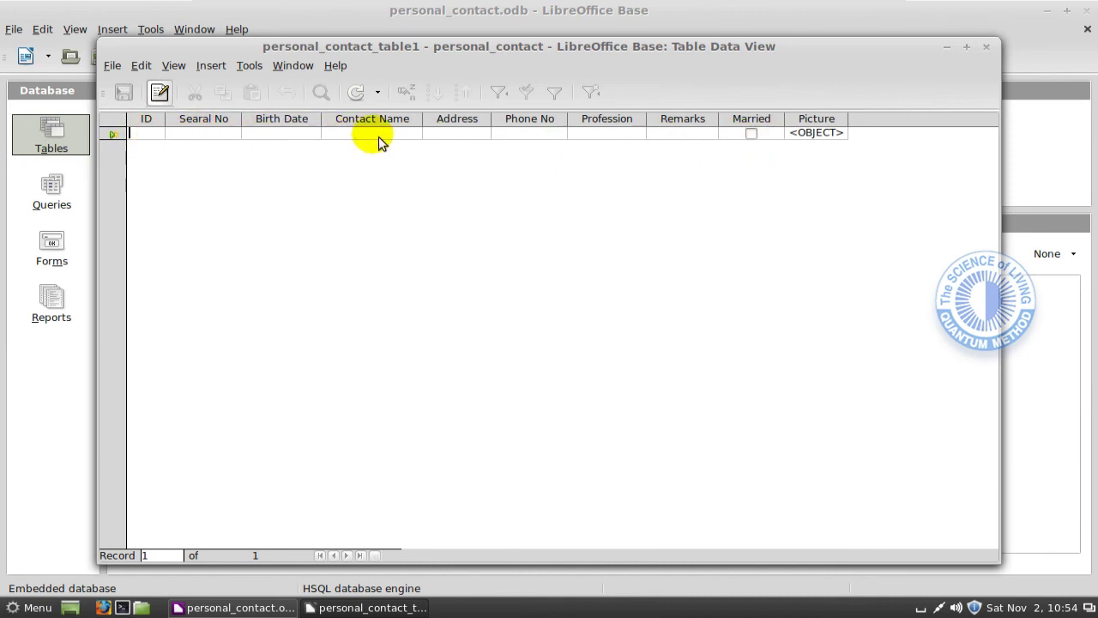